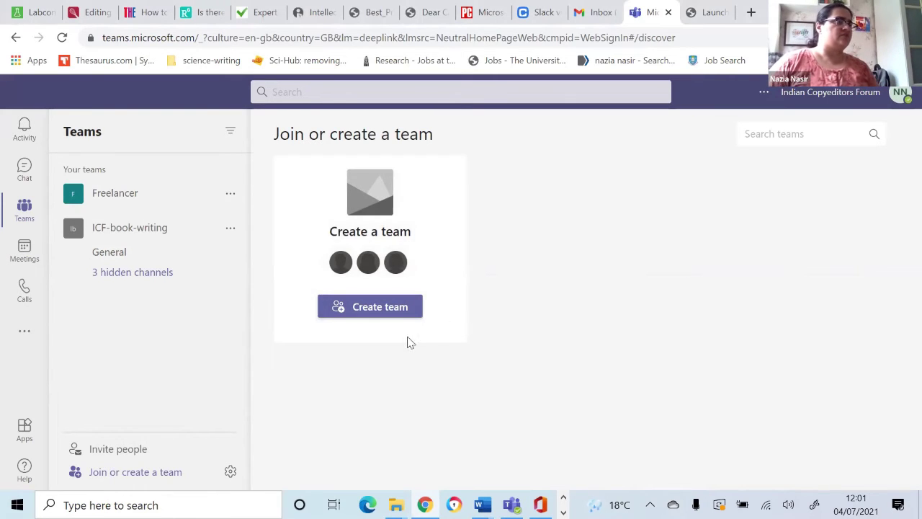
{"action": "left_click", "coordinate": [351, 314]}
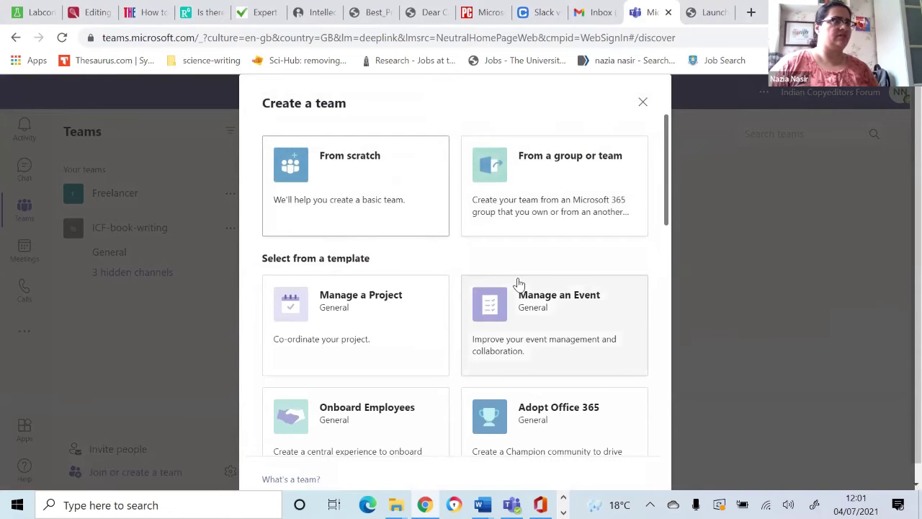
{"action": "scroll", "coordinate": [518, 283], "scroll_direction": "down", "scroll_amount": 1}
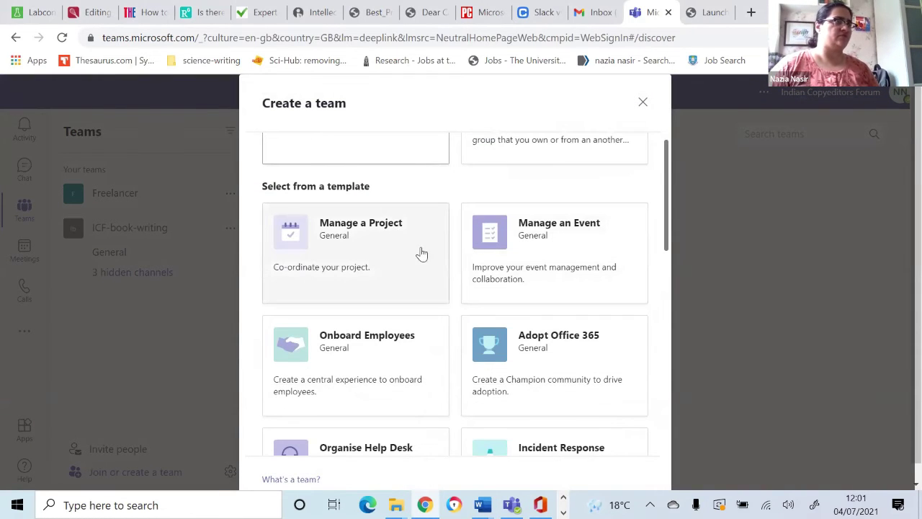
{"action": "scroll", "coordinate": [393, 239], "scroll_direction": "down", "scroll_amount": 1}
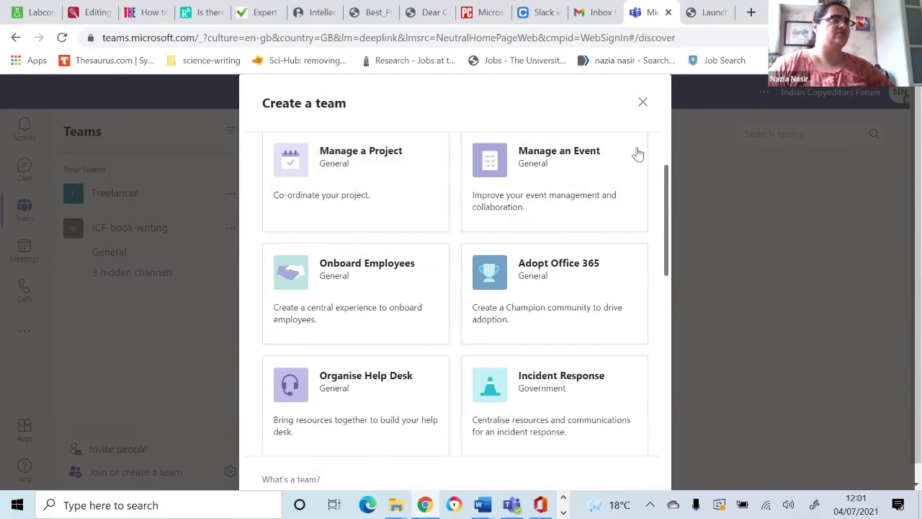
{"action": "scroll", "coordinate": [402, 191], "scroll_direction": "up", "scroll_amount": 2}
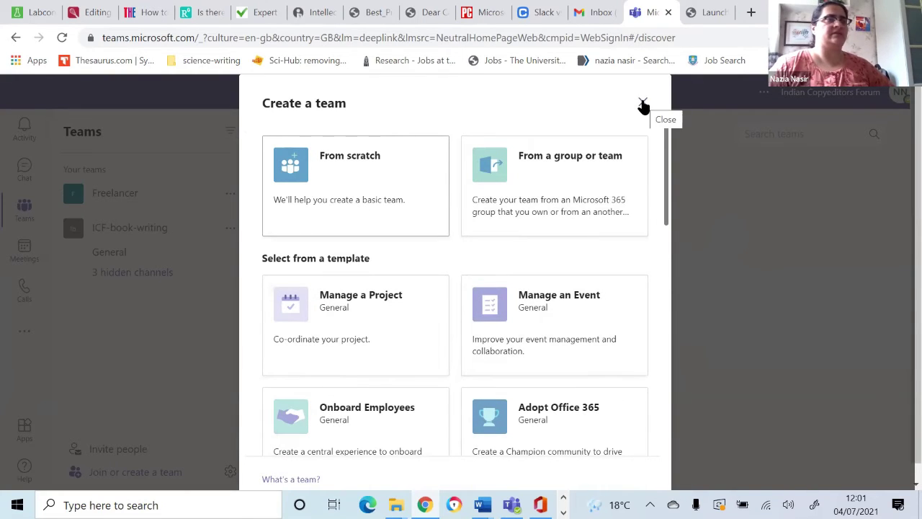
{"action": "key", "text": "Escape"}
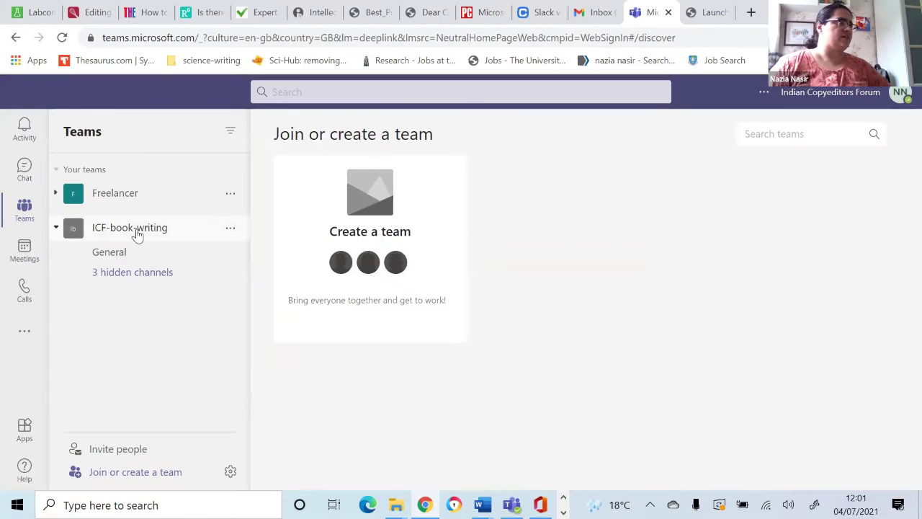
Step: Open ICF-book-writing's General channel, reveal its hidden channels, and begin adding a channel
{"action": "left_click", "coordinate": [136, 234]}
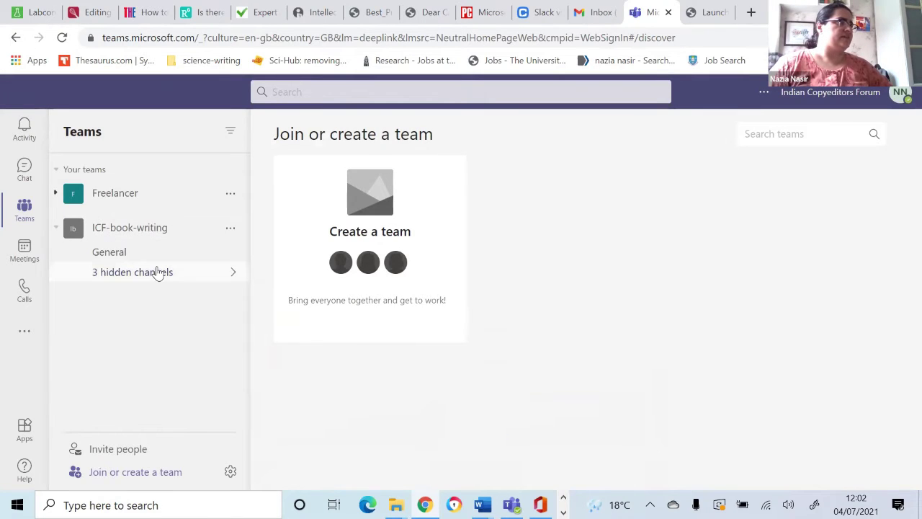
{"action": "left_click", "coordinate": [157, 273]}
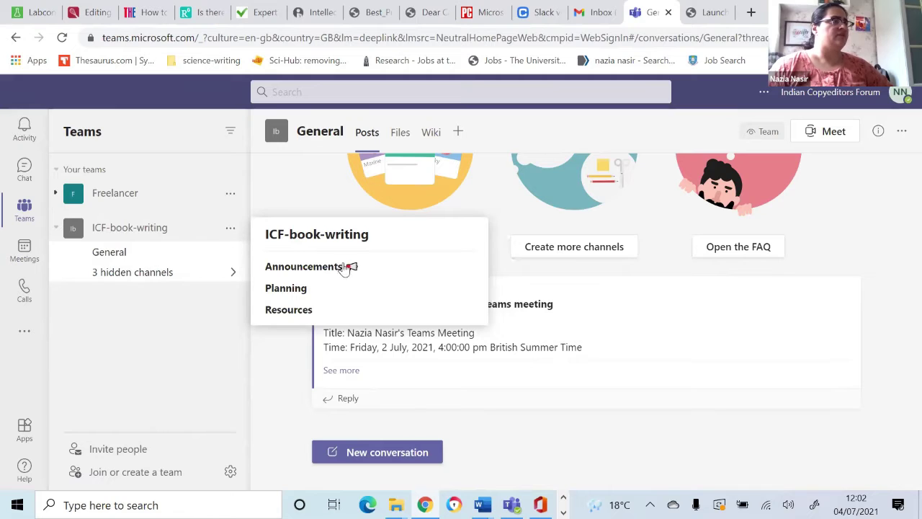
{"action": "mouse_move", "coordinate": [348, 272]}
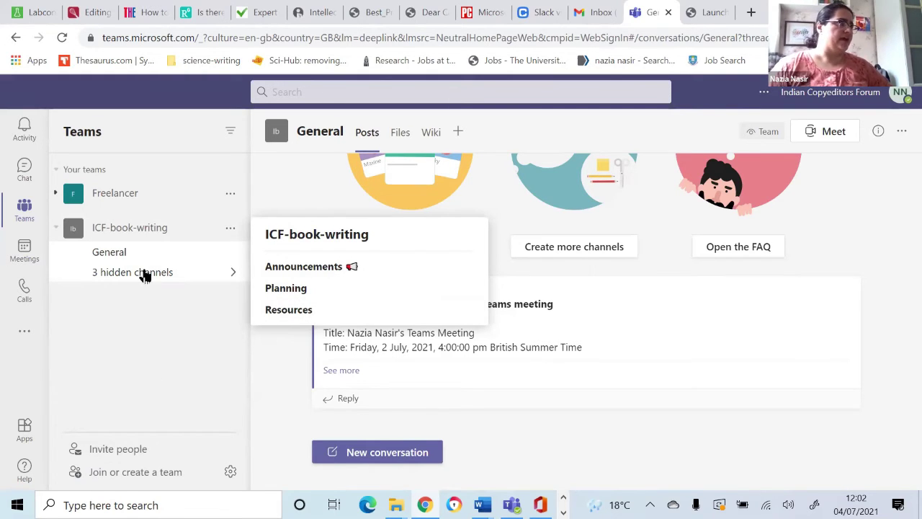
{"action": "left_click", "coordinate": [229, 230]}
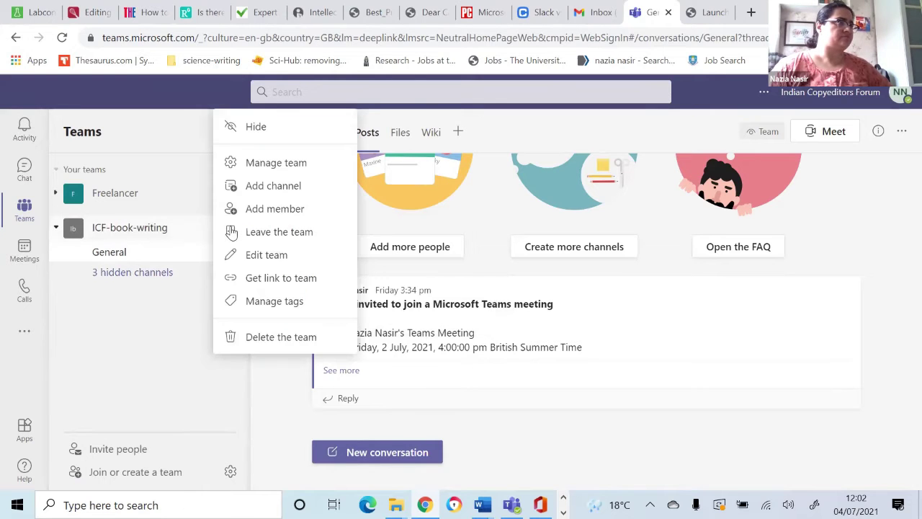
{"action": "left_click", "coordinate": [266, 184]}
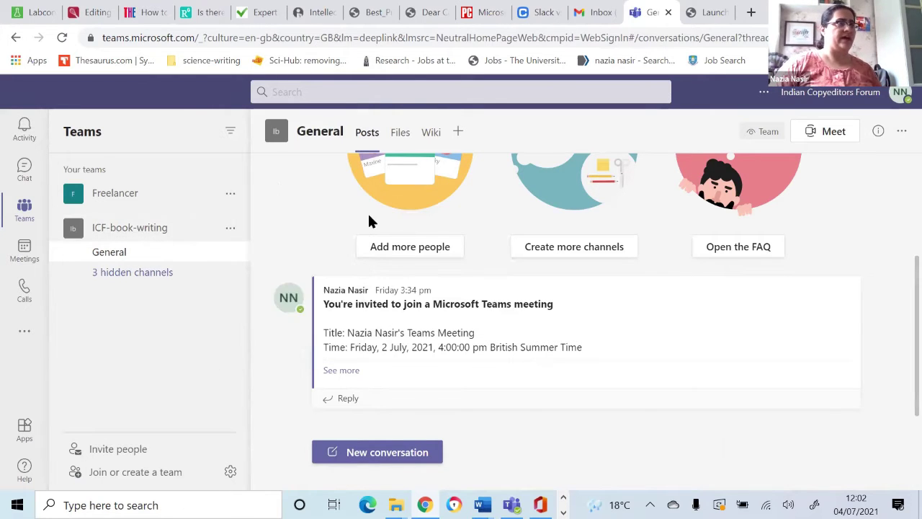
Step: Name the new channel 'Sunday Meetings' and add it to ICF-book-writing
{"action": "type", "text": "Mee"}
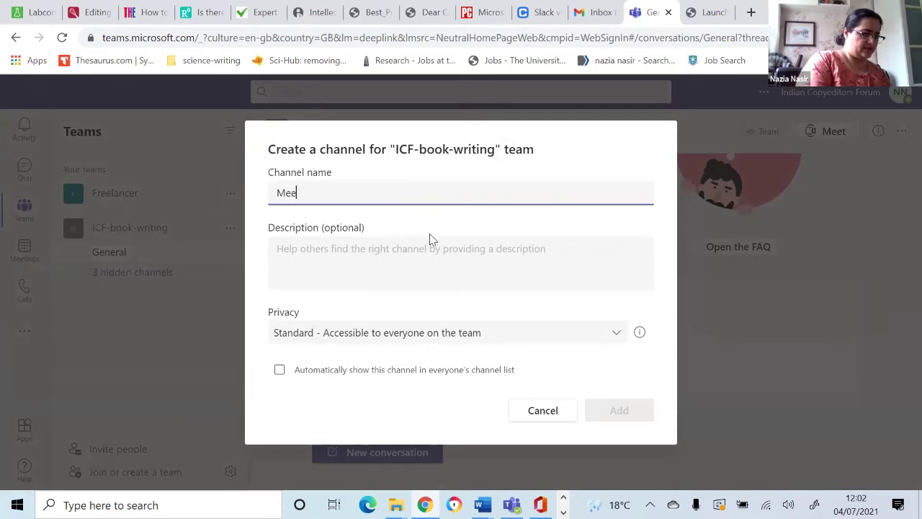
{"action": "type", "text": "tings"}
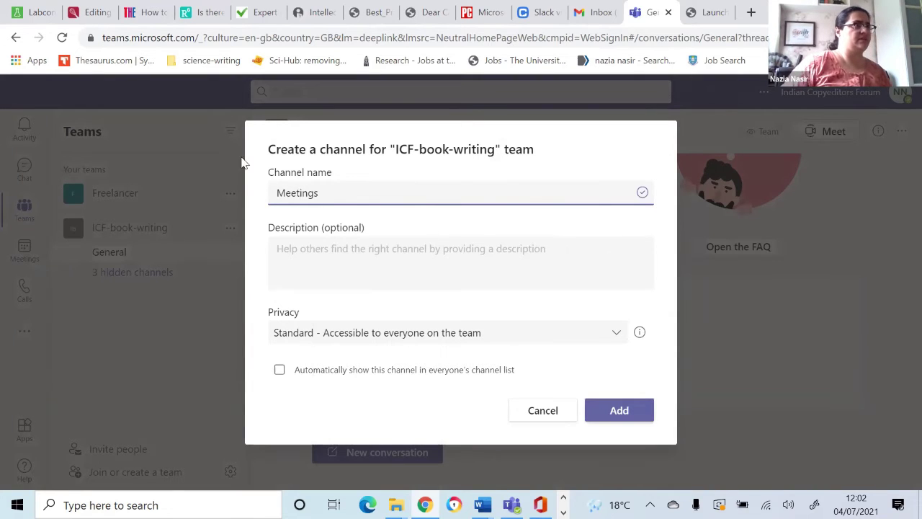
{"action": "left_click", "coordinate": [274, 188]}
{"action": "type", "text": "Sunda"}
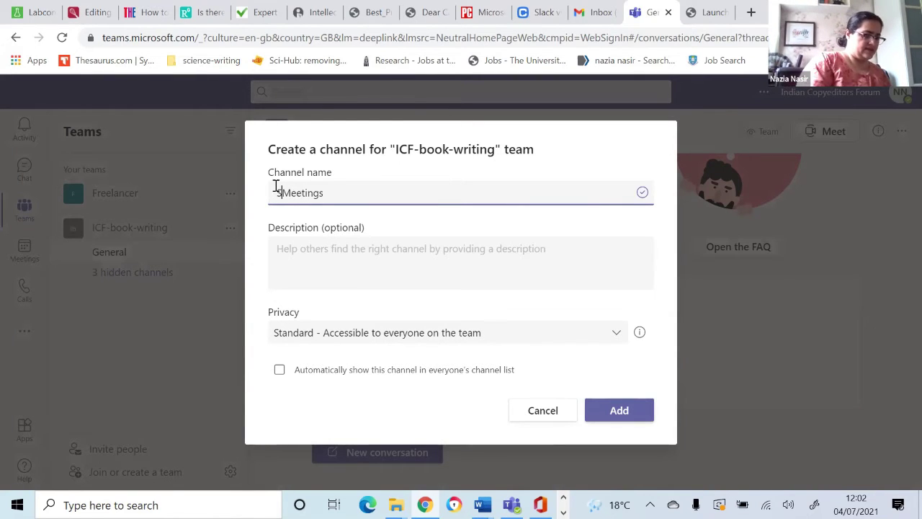
{"action": "type", "text": "y"}
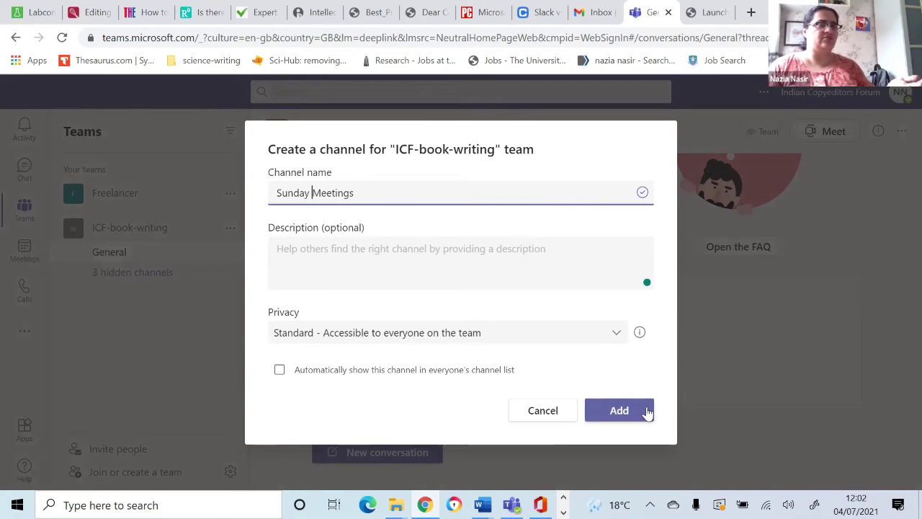
{"action": "left_click", "coordinate": [618, 410]}
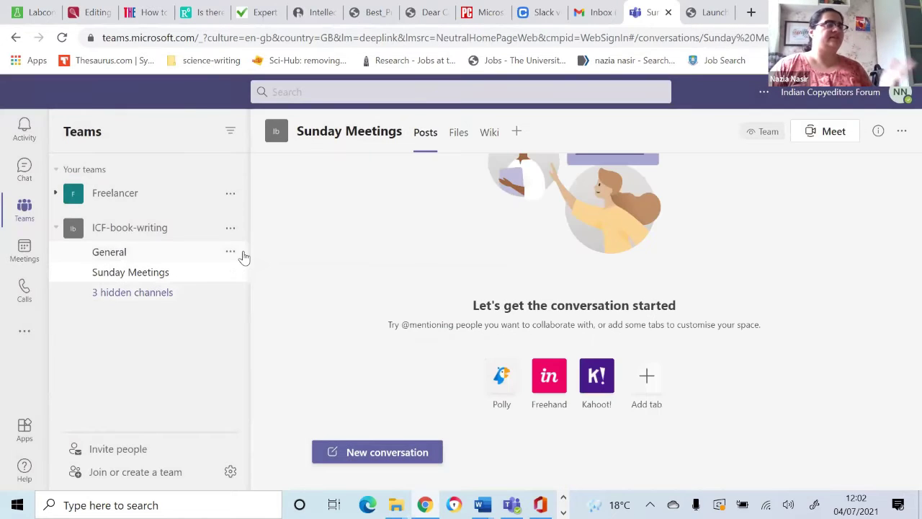
Step: Collapse the team list, open Sunday Meetings' Files tab, and show the Upload options
{"action": "left_click", "coordinate": [118, 229]}
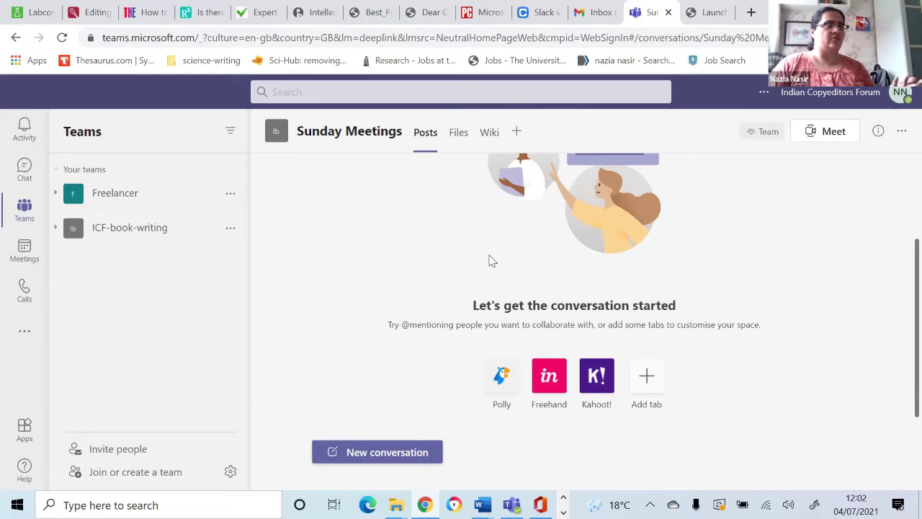
{"action": "left_click", "coordinate": [461, 136]}
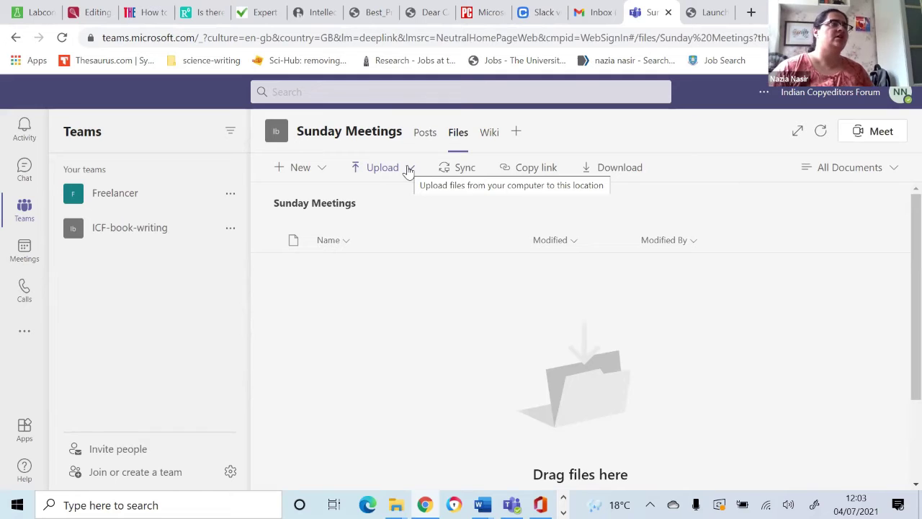
{"action": "left_click", "coordinate": [409, 169]}
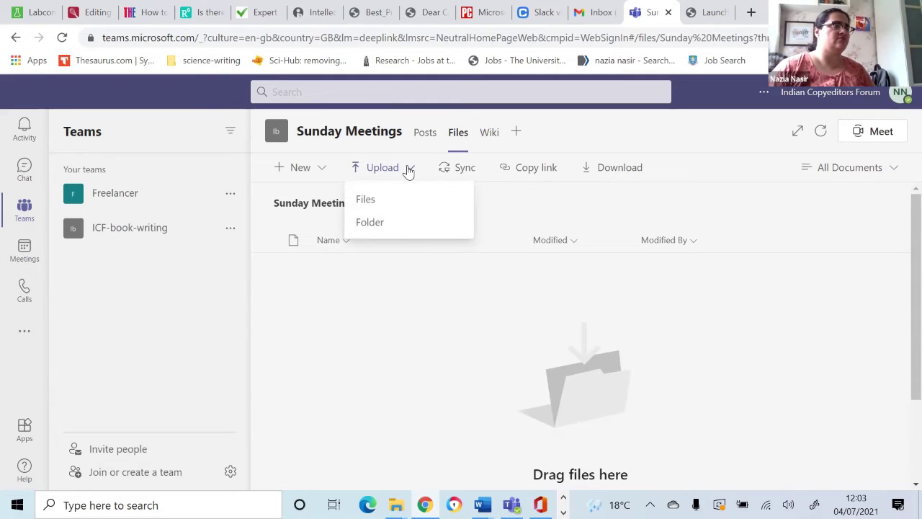
Step: Try uploading individual files from OneDrive > ICF, then cancel the file picker
{"action": "left_click", "coordinate": [369, 202]}
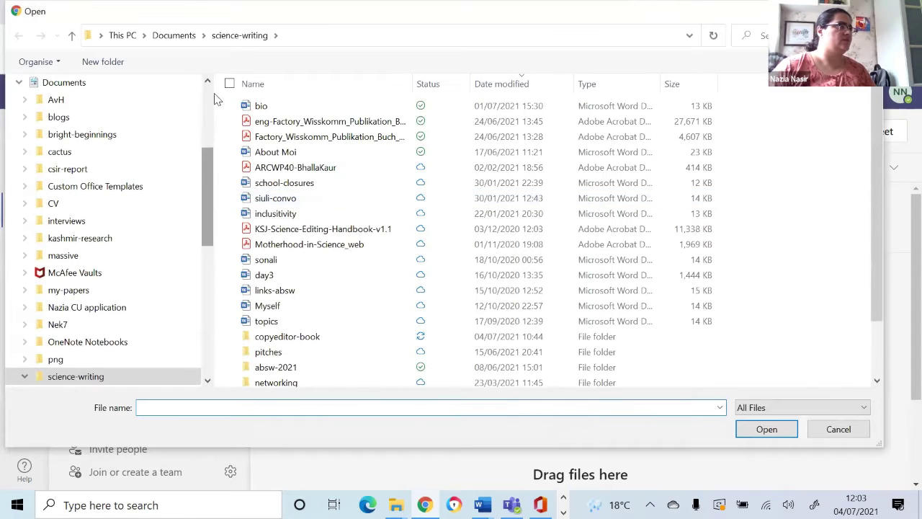
{"action": "scroll", "coordinate": [130, 206], "scroll_direction": "up", "scroll_amount": 4}
{"action": "left_click", "coordinate": [61, 186]}
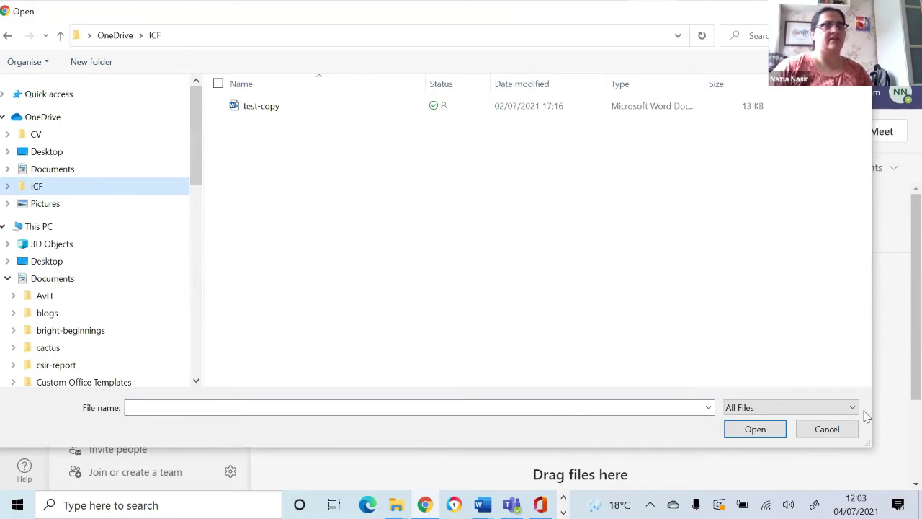
{"action": "left_click", "coordinate": [765, 427]}
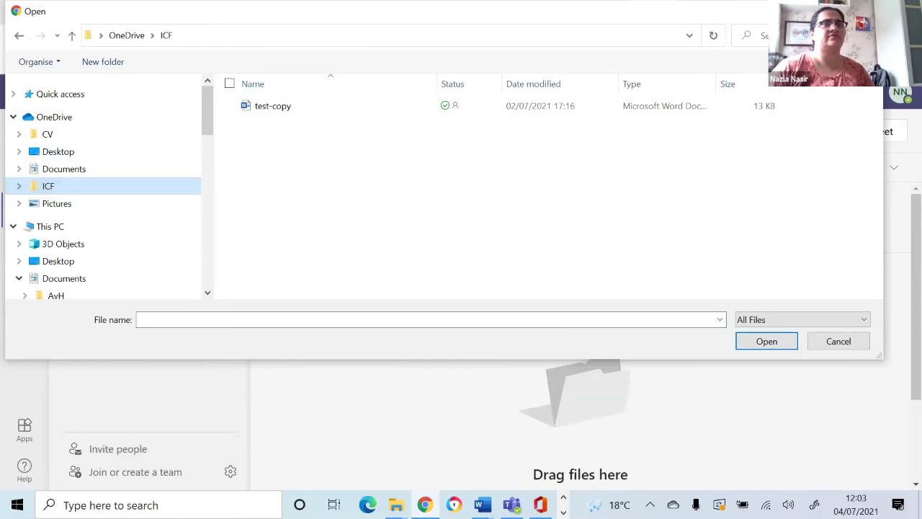
{"action": "key", "text": "Escape"}
Step: Choose Upload > Folder and select the ICF folder in OneDrive
{"action": "left_click", "coordinate": [398, 170]}
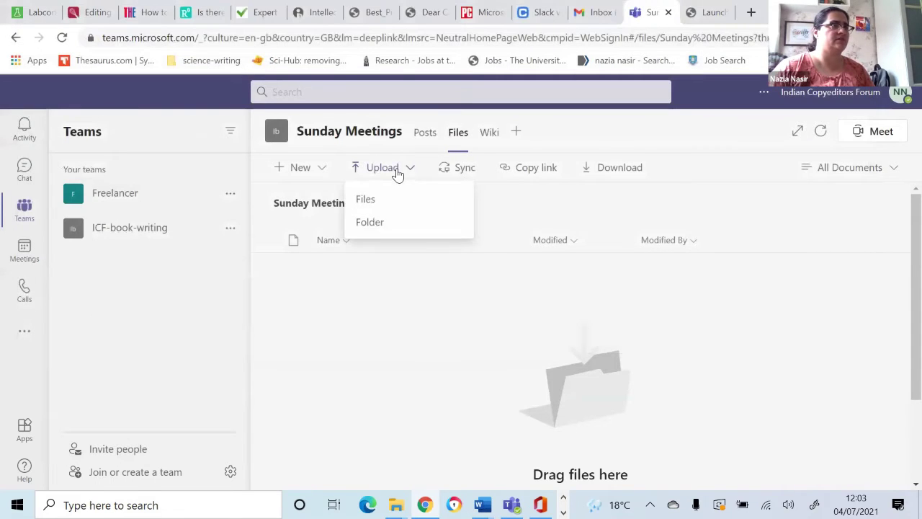
{"action": "left_click", "coordinate": [370, 223]}
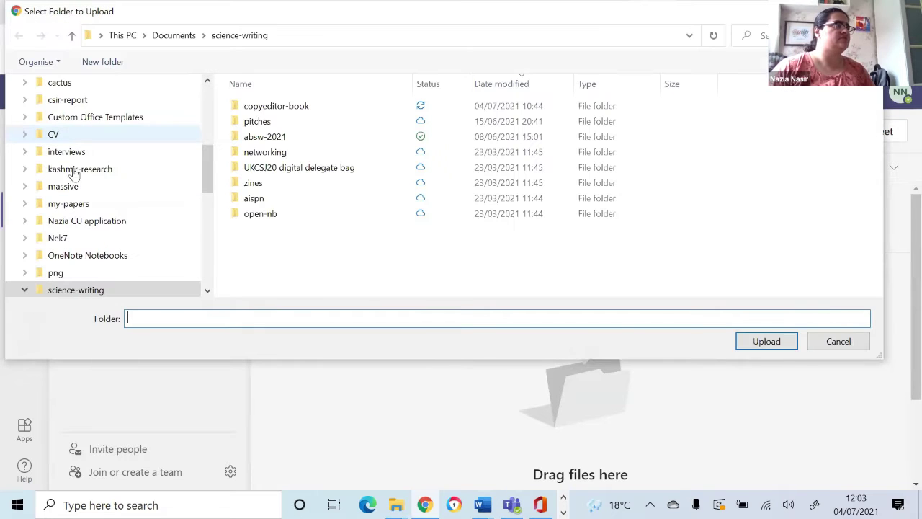
{"action": "left_click_drag", "start_coordinate": [206, 181], "coordinate": [216, 84]}
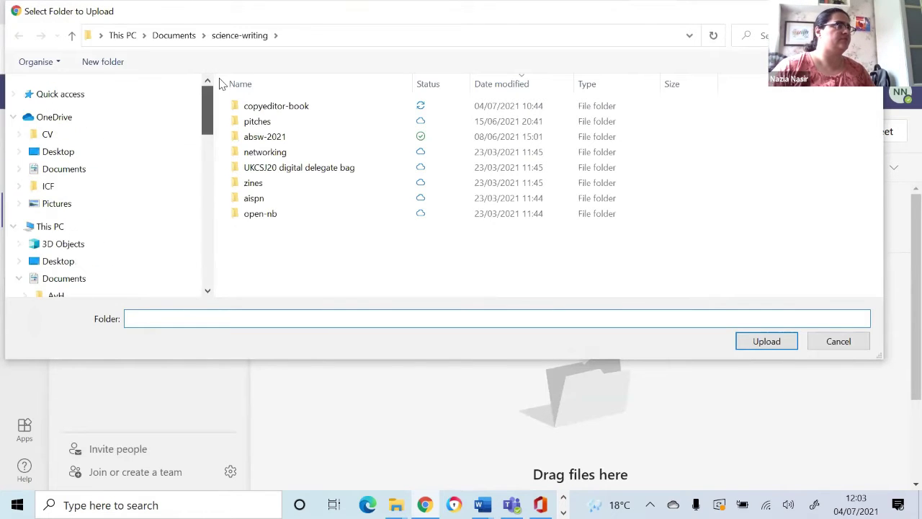
{"action": "left_click", "coordinate": [90, 191]}
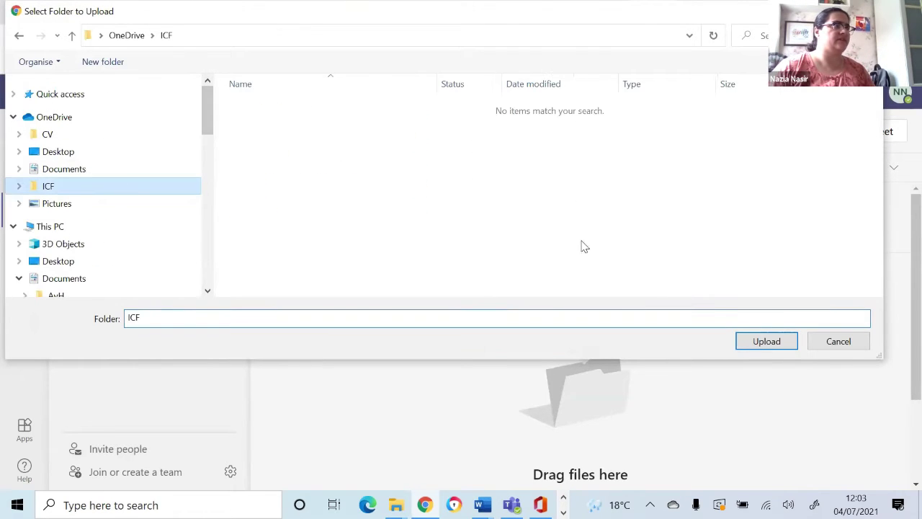
Step: Upload the ICF folder to Sunday Meetings and confirm the browser's upload prompt
{"action": "left_click", "coordinate": [786, 345]}
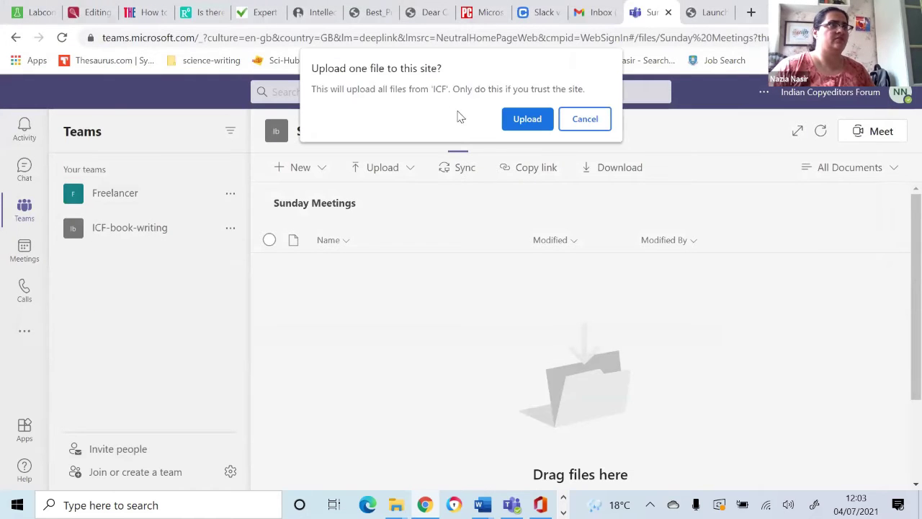
{"action": "left_click", "coordinate": [539, 121]}
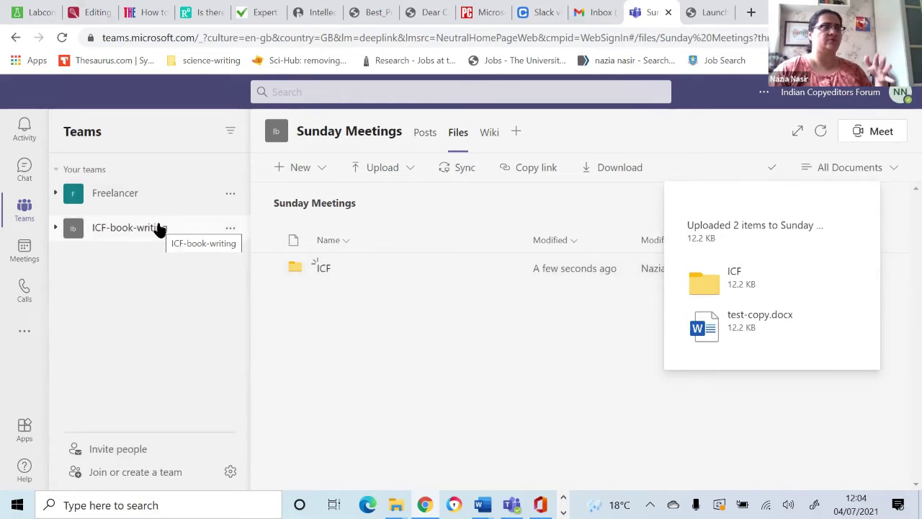
{"action": "left_click", "coordinate": [231, 229]}
Step: Open the hidden Planning channel of ICF-book-writing and check its files
{"action": "left_click", "coordinate": [200, 236]}
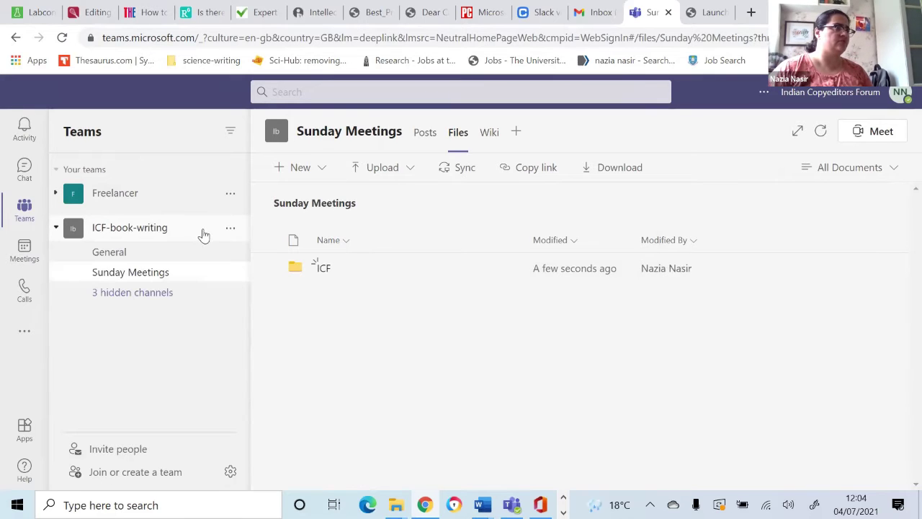
{"action": "left_click", "coordinate": [147, 299]}
{"action": "mouse_move", "coordinate": [295, 312]}
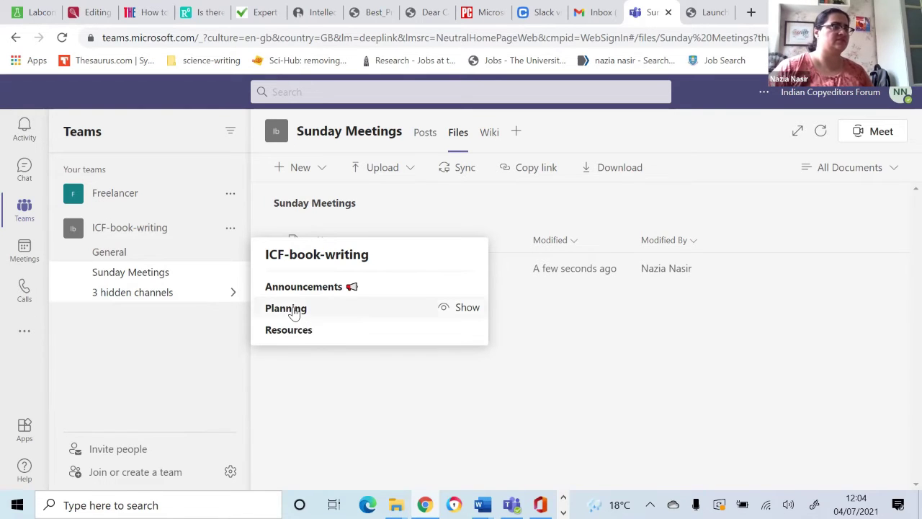
{"action": "left_click", "coordinate": [294, 311]}
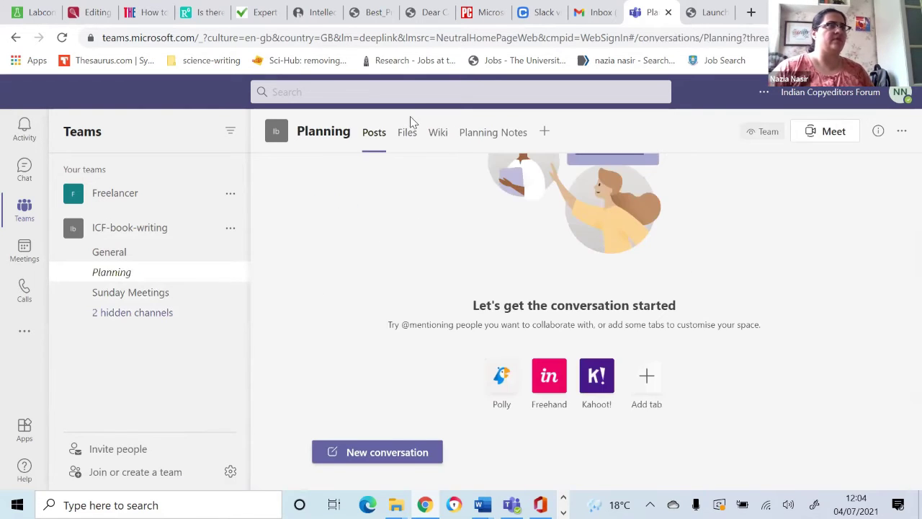
{"action": "left_click", "coordinate": [406, 136]}
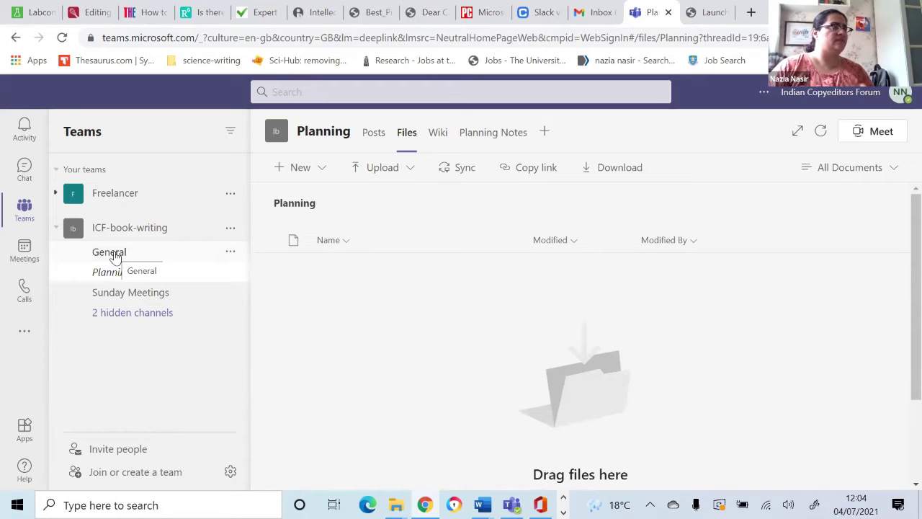
Step: Open the General channel's Files tab listing test-copy.docx
{"action": "left_click", "coordinate": [110, 252]}
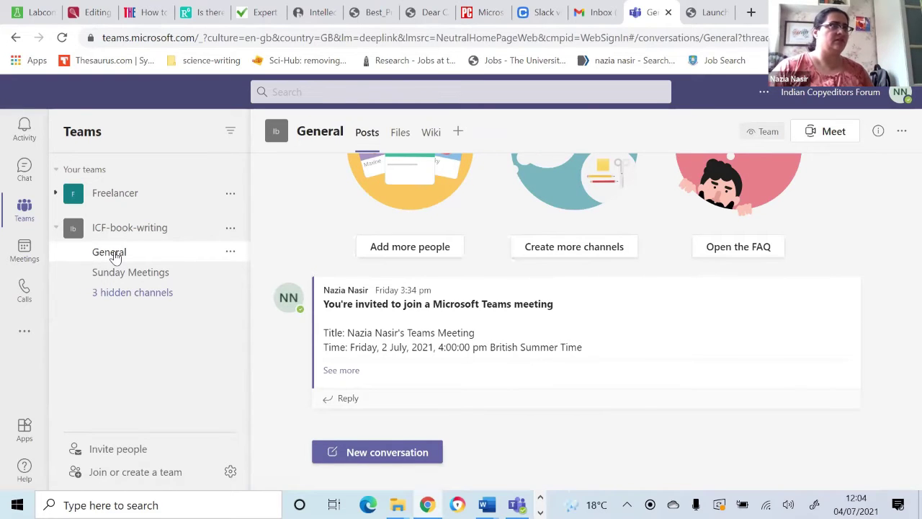
{"action": "mouse_move", "coordinate": [669, 333]}
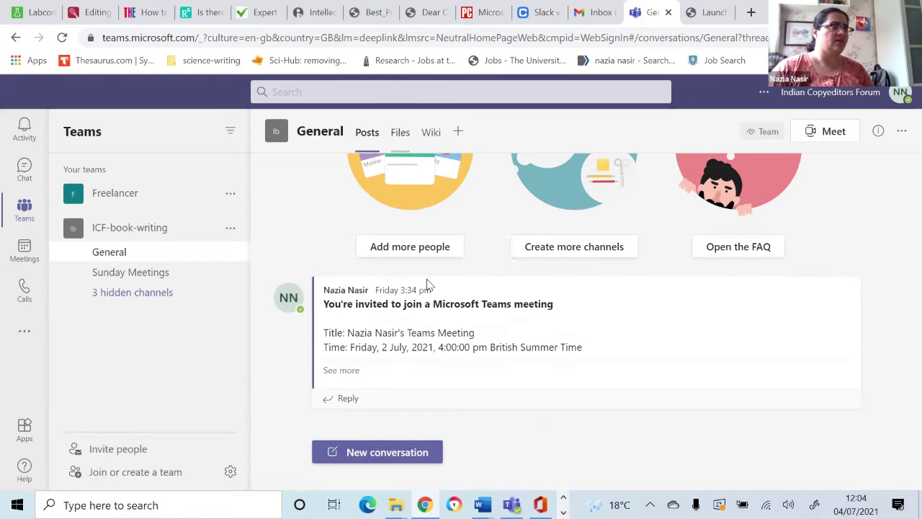
{"action": "left_click", "coordinate": [400, 133]}
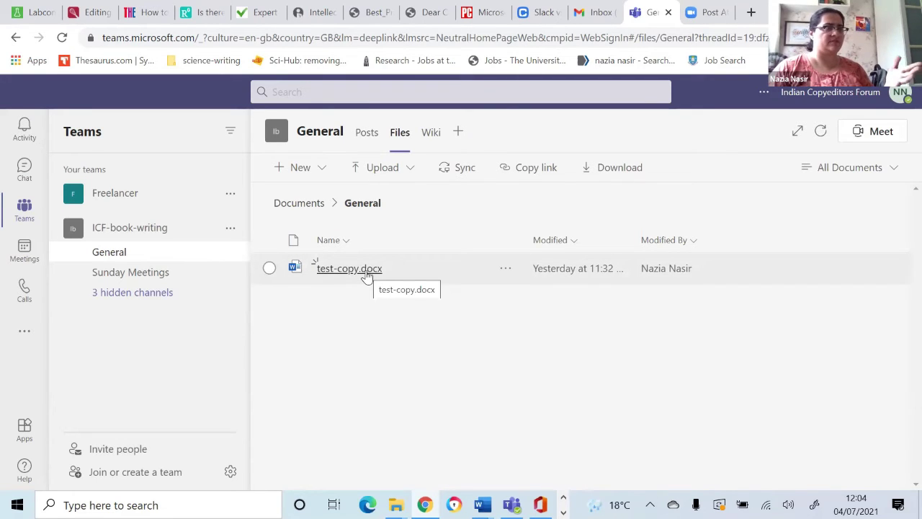
Step: Open test-copy.docx in Teams' editor and dismiss the privacy notice
{"action": "left_click", "coordinate": [366, 273]}
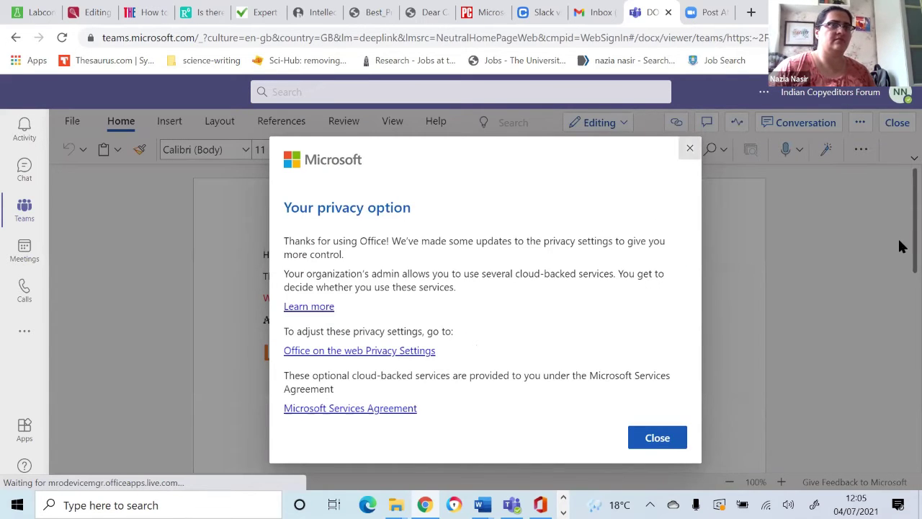
{"action": "key", "text": "Escape"}
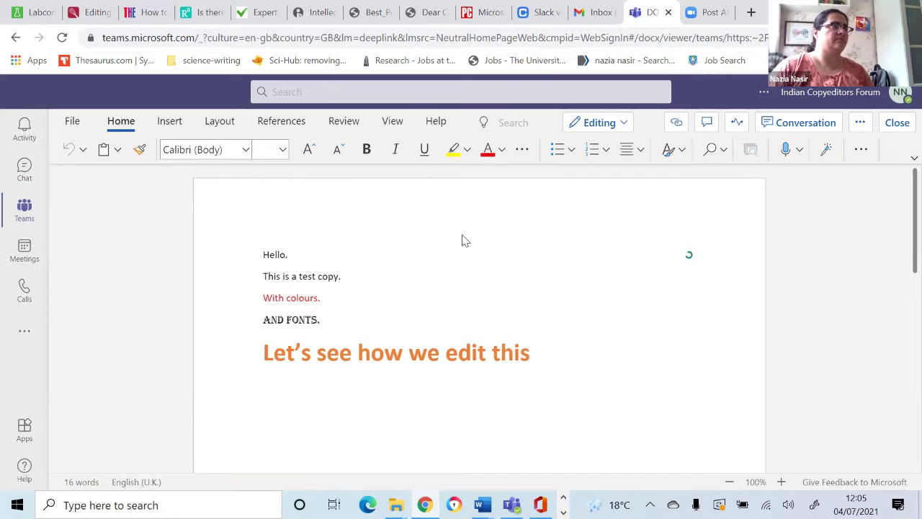
{"action": "scroll", "coordinate": [463, 236], "scroll_direction": "down", "scroll_amount": 1}
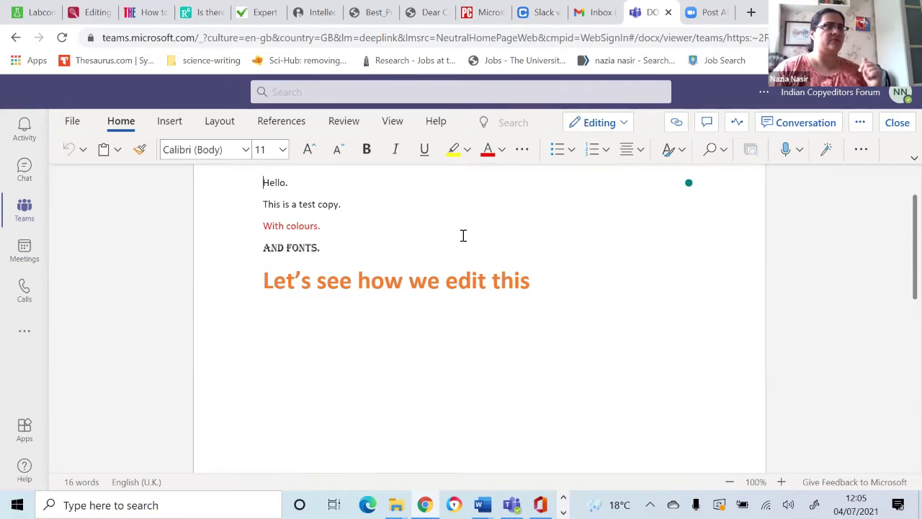
Step: Change test-copy.docx's mode from Editing to Reviewing so edits become tracked suggestions
{"action": "left_click", "coordinate": [621, 124]}
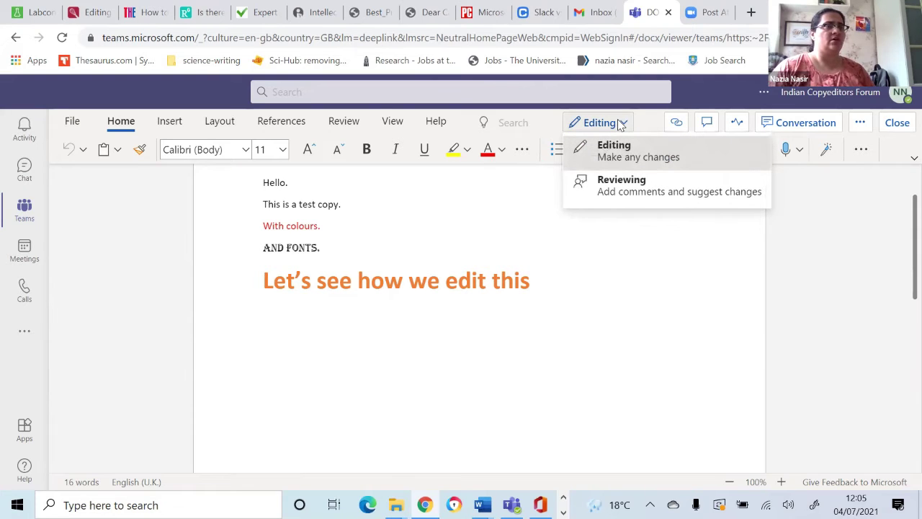
{"action": "left_click", "coordinate": [633, 188]}
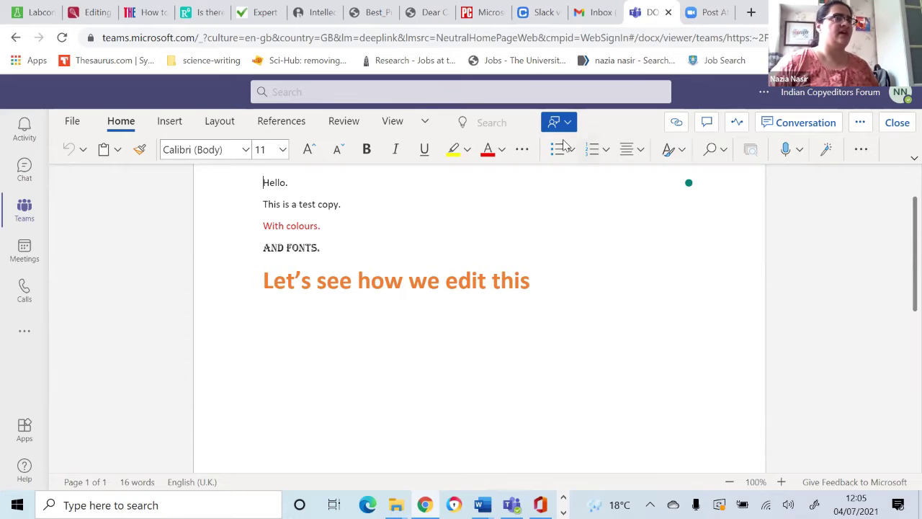
{"action": "scroll", "coordinate": [533, 267], "scroll_direction": "up", "scroll_amount": 2}
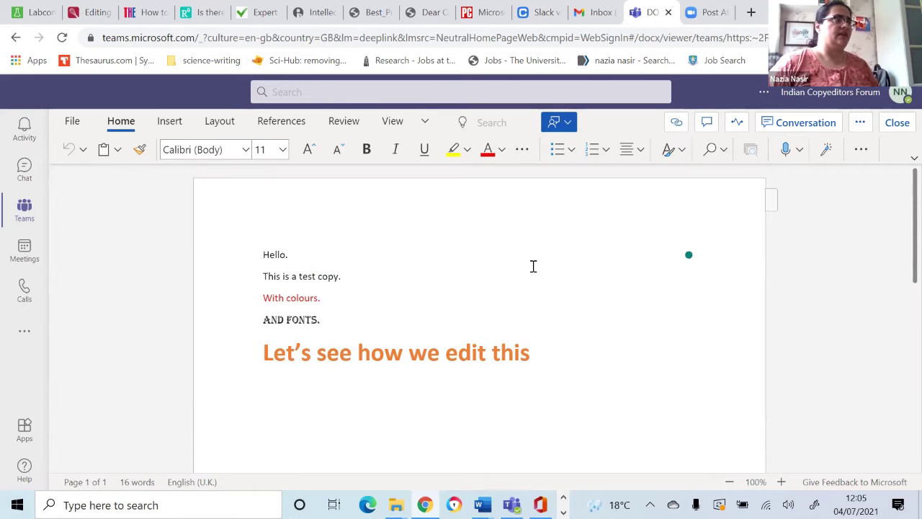
{"action": "scroll", "coordinate": [533, 266], "scroll_direction": "down", "scroll_amount": 2}
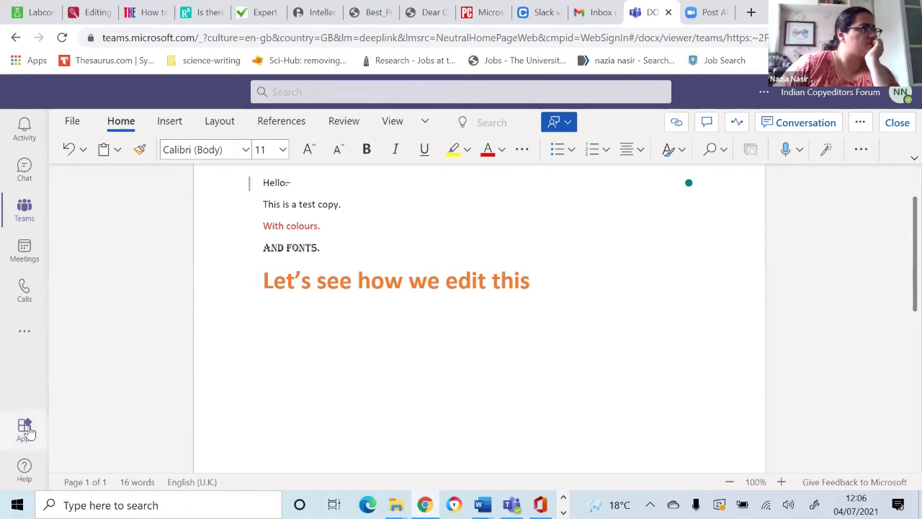
Step: Open Help > Training and browse the Teams training videos
{"action": "left_click", "coordinate": [26, 478]}
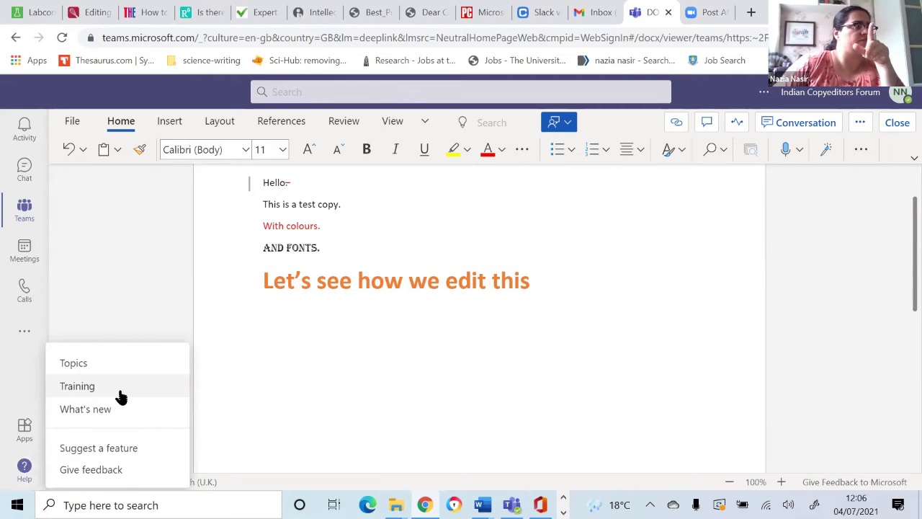
{"action": "left_click", "coordinate": [77, 386]}
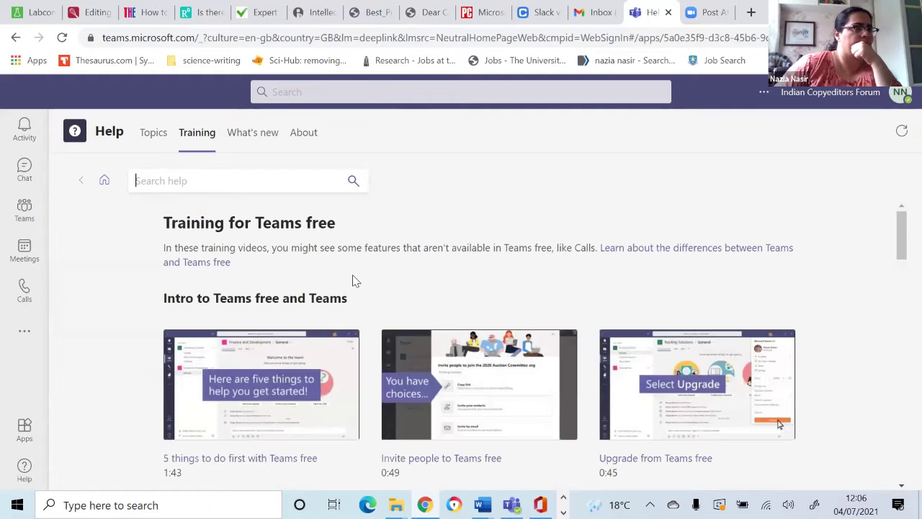
{"action": "scroll", "coordinate": [352, 278], "scroll_direction": "down", "scroll_amount": 1}
{"action": "scroll", "coordinate": [626, 312], "scroll_direction": "down", "scroll_amount": 2}
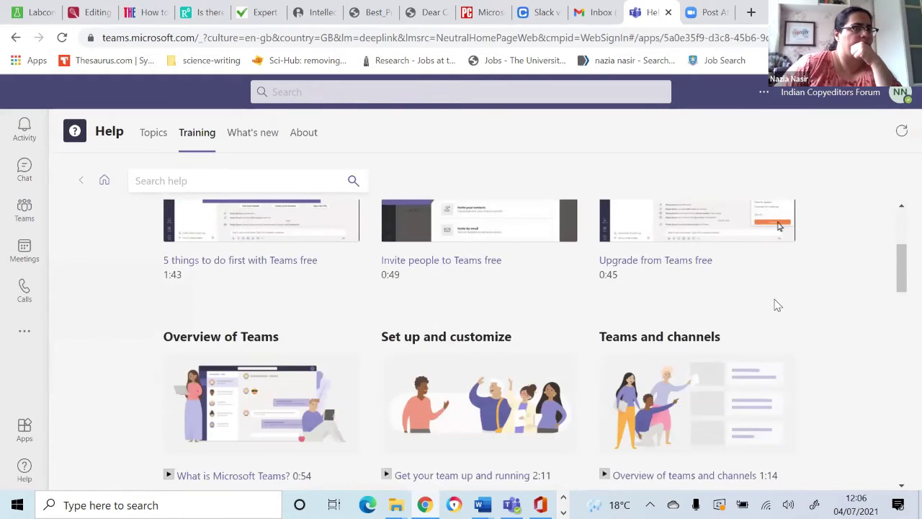
{"action": "scroll", "coordinate": [776, 304], "scroll_direction": "down", "scroll_amount": 2}
{"action": "scroll", "coordinate": [666, 270], "scroll_direction": "down", "scroll_amount": 2}
Step: Play the 'Work on a file together' video in full screen
{"action": "left_click", "coordinate": [648, 268]}
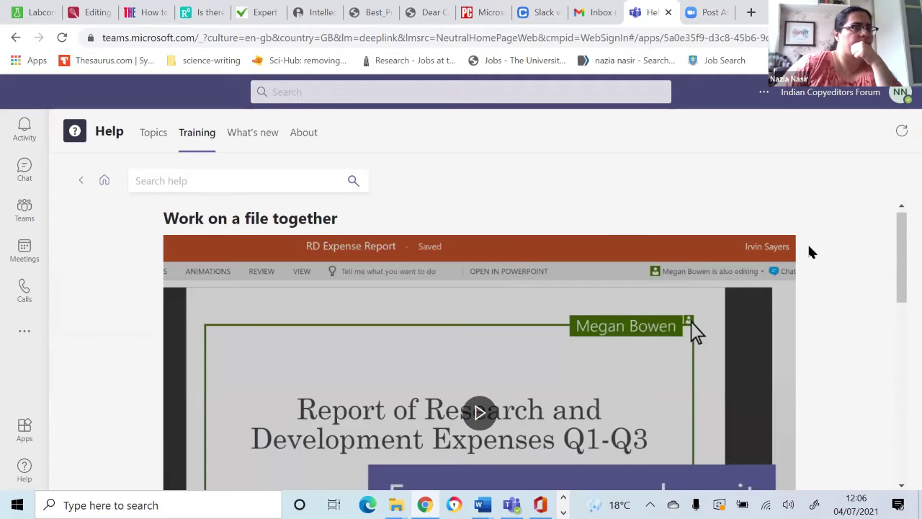
{"action": "scroll", "coordinate": [808, 245], "scroll_direction": "down", "scroll_amount": 2}
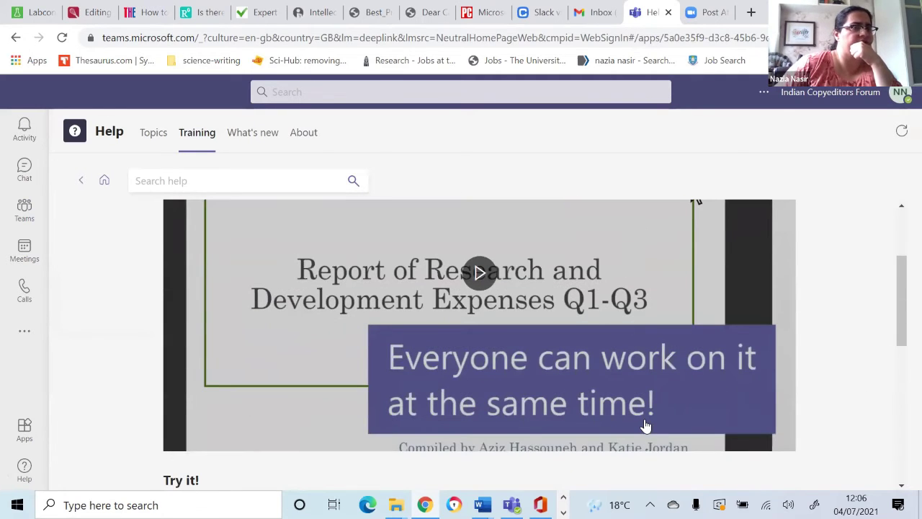
{"action": "scroll", "coordinate": [749, 284], "scroll_direction": "down", "scroll_amount": 2}
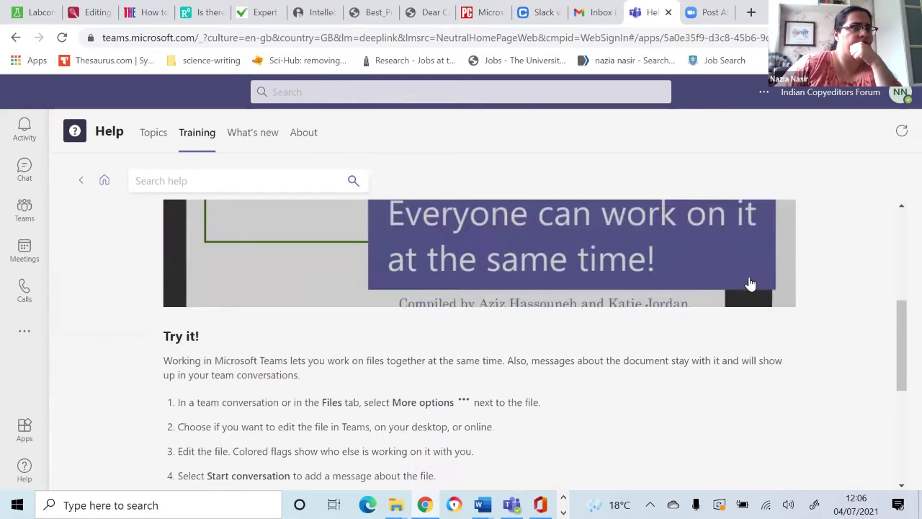
{"action": "left_click", "coordinate": [749, 284]}
{"action": "left_click", "coordinate": [780, 298]}
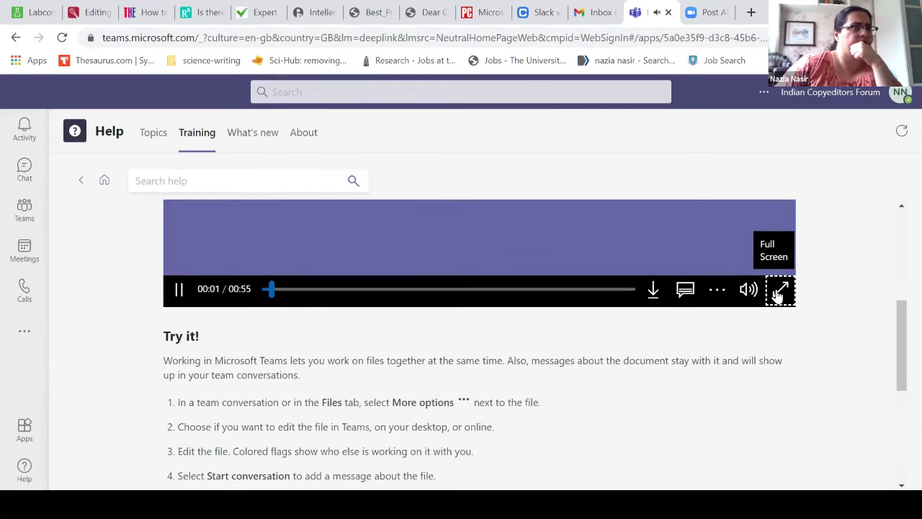
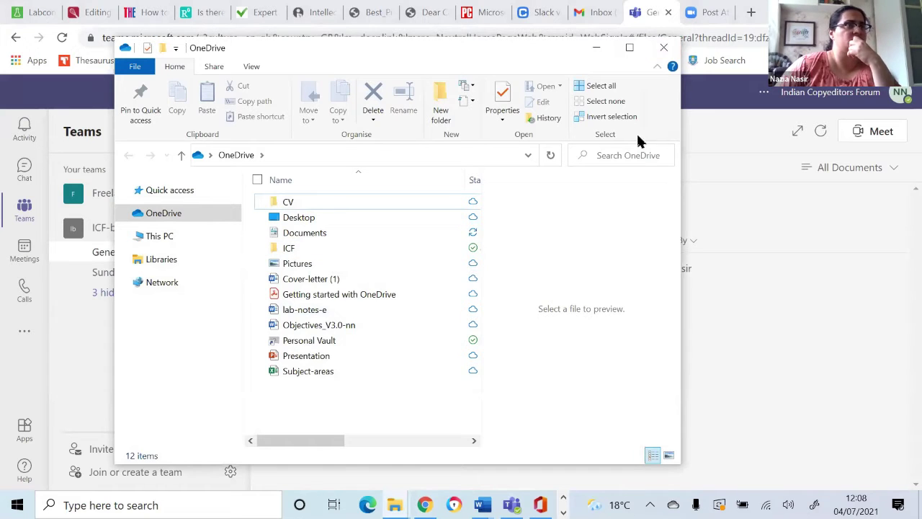
Step: Copy an anyone-with-the-link-can-edit share link for the ICF folder, then close the dialog
{"action": "left_click", "coordinate": [302, 248]}
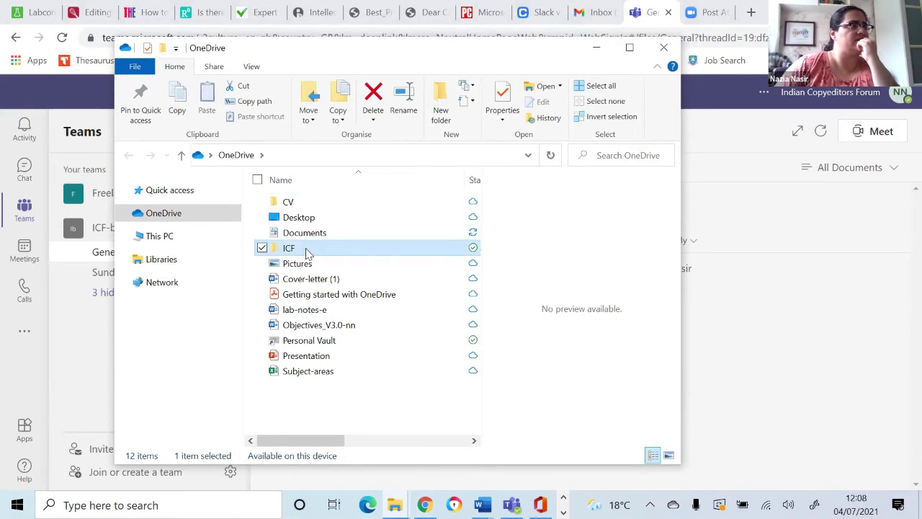
{"action": "right_click", "coordinate": [306, 250]}
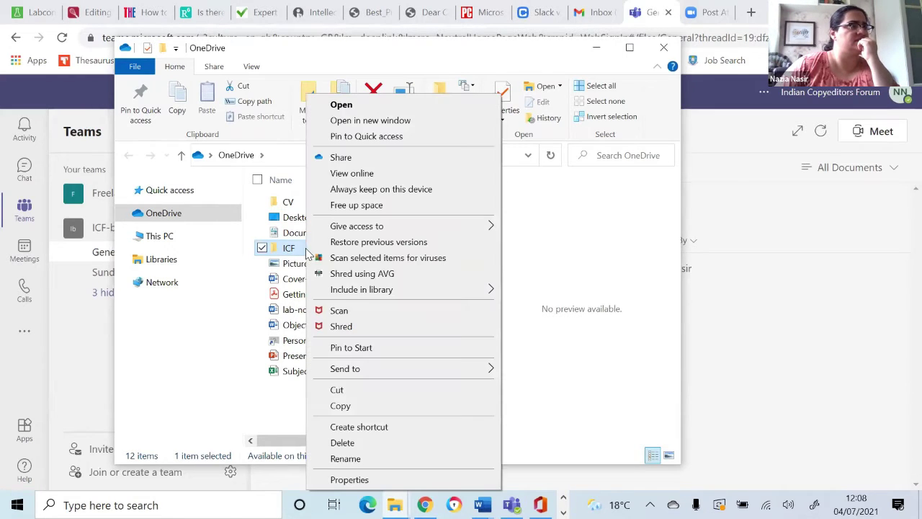
{"action": "left_click", "coordinate": [342, 157]}
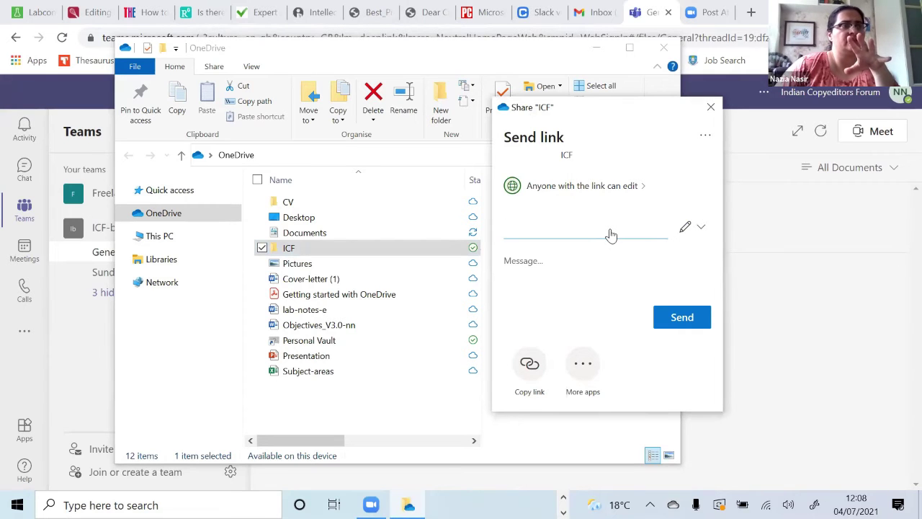
{"action": "left_click", "coordinate": [529, 370]}
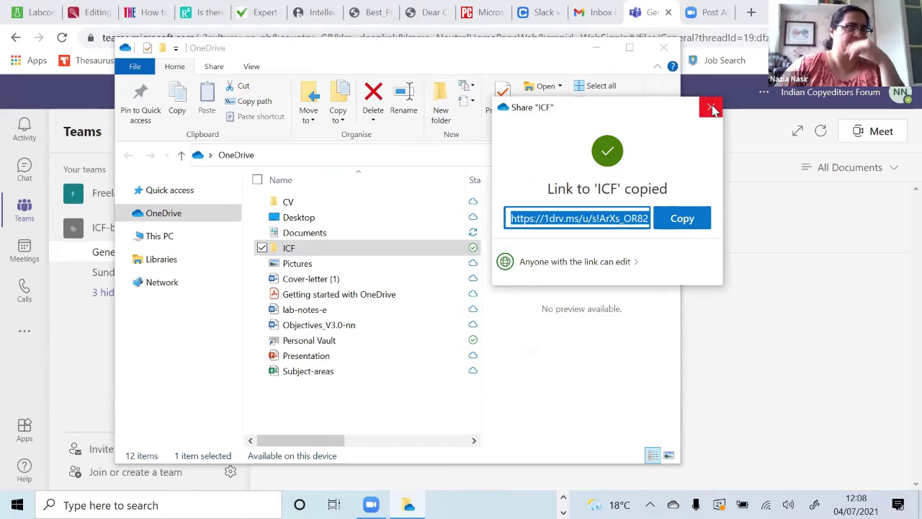
{"action": "left_click", "coordinate": [710, 108]}
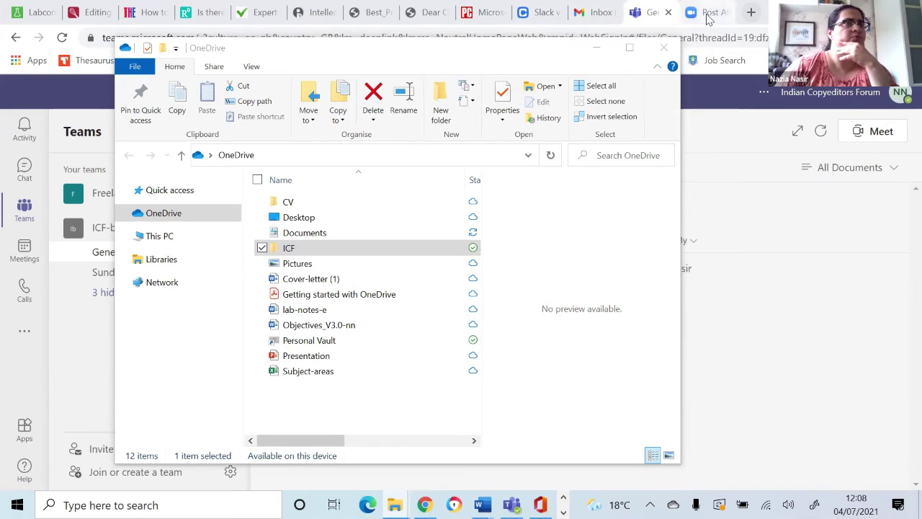
Step: Open Outlook in a new tab and sign in to the university account with push approval
{"action": "left_click", "coordinate": [752, 12]}
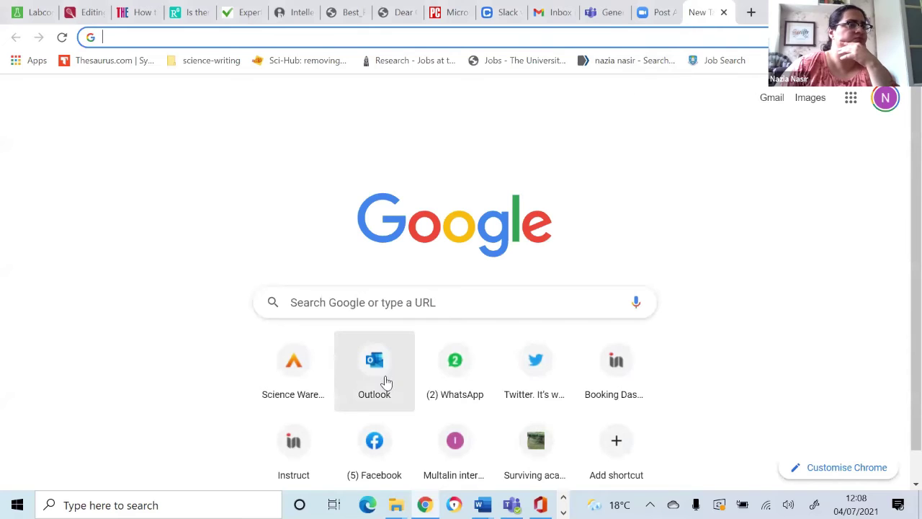
{"action": "left_click", "coordinate": [387, 381]}
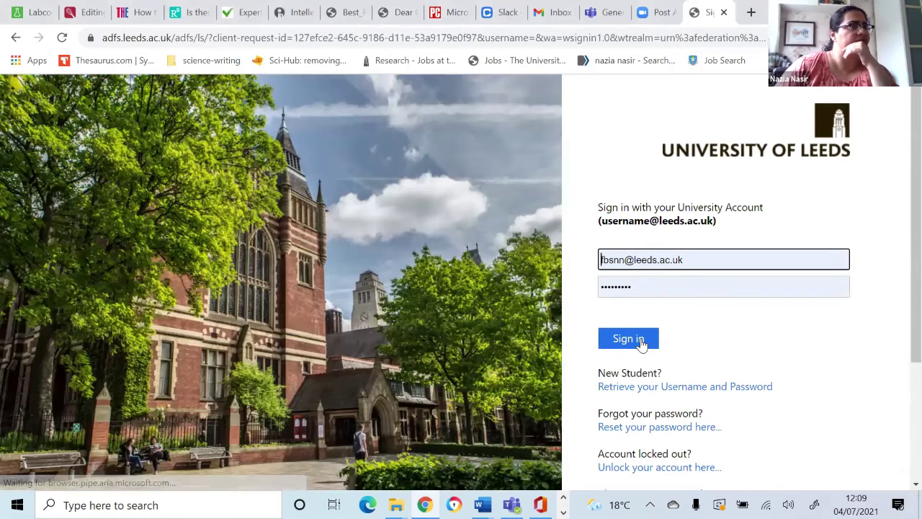
{"action": "left_click", "coordinate": [629, 339]}
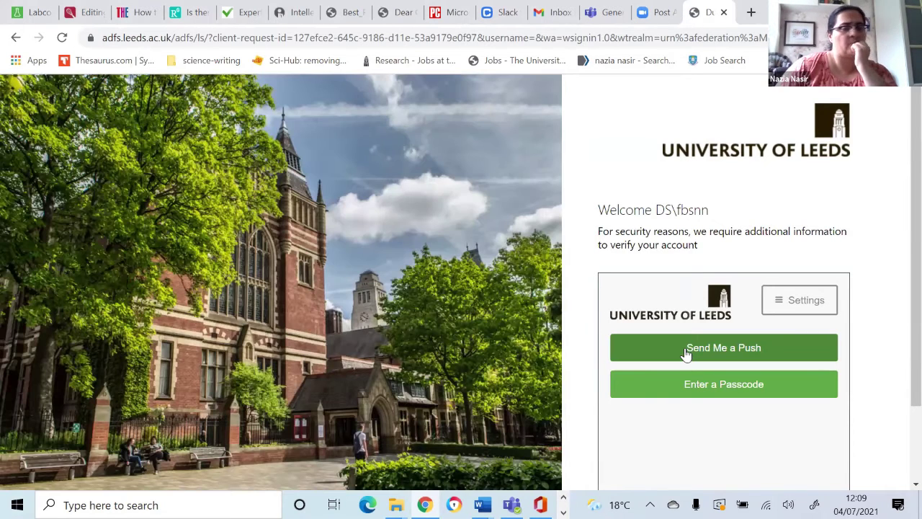
{"action": "left_click", "coordinate": [685, 349]}
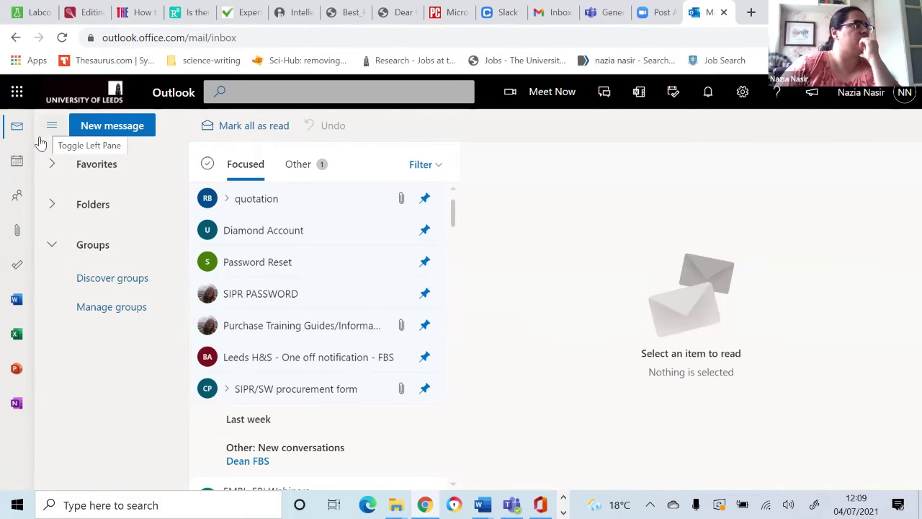
Step: Show the July 2021 calendar with account groups collapsed and start a new event on July 6
{"action": "left_click", "coordinate": [16, 164]}
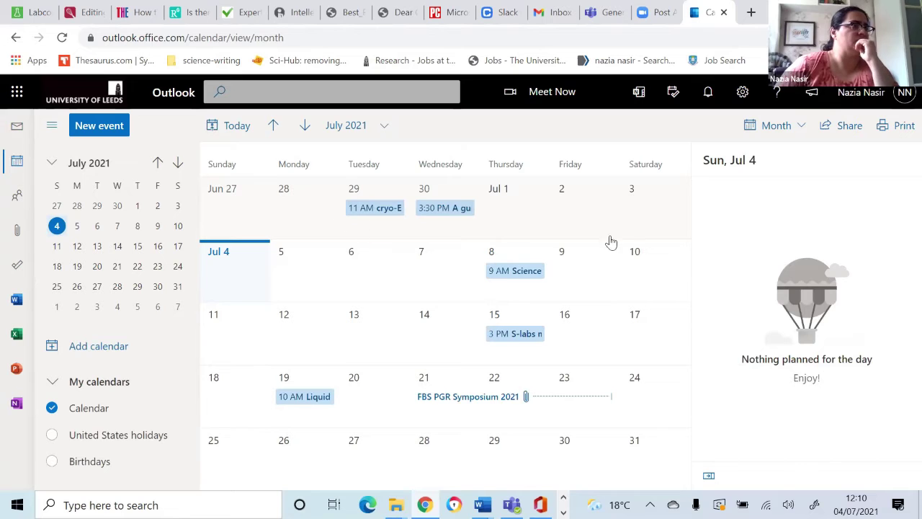
{"action": "left_click", "coordinate": [53, 381]}
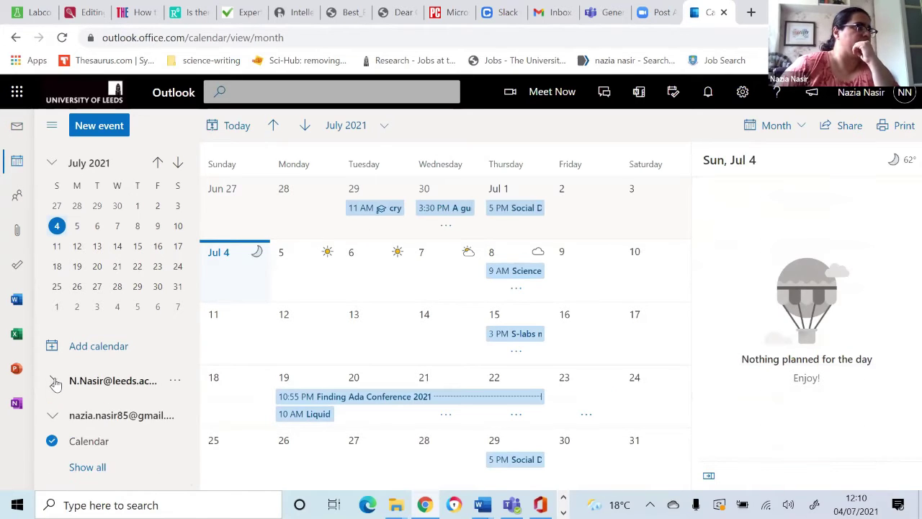
{"action": "left_click", "coordinate": [51, 418]}
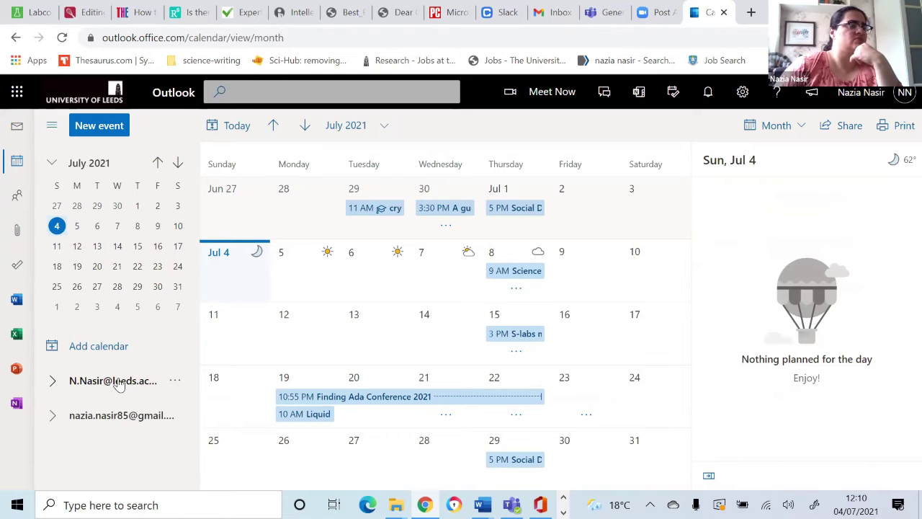
{"action": "left_click", "coordinate": [345, 400]}
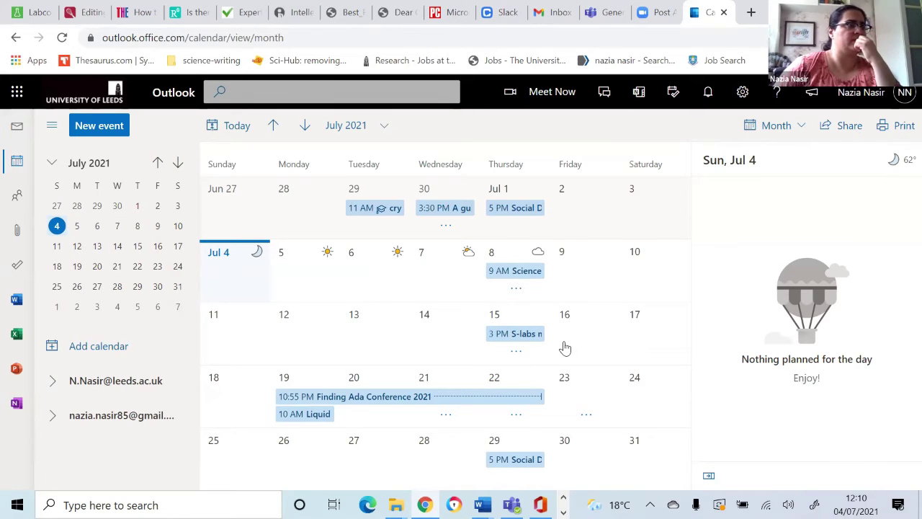
{"action": "left_click", "coordinate": [367, 265]}
{"action": "double_click", "coordinate": [367, 265]}
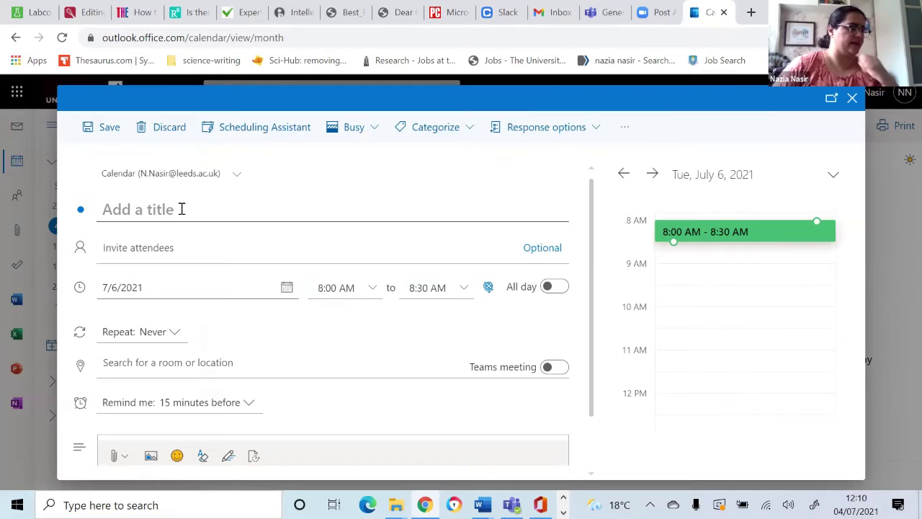
Step: Title the July 6, 8:00–8:30 AM event 'Test meeting' and save it
{"action": "type", "text": "Test"}
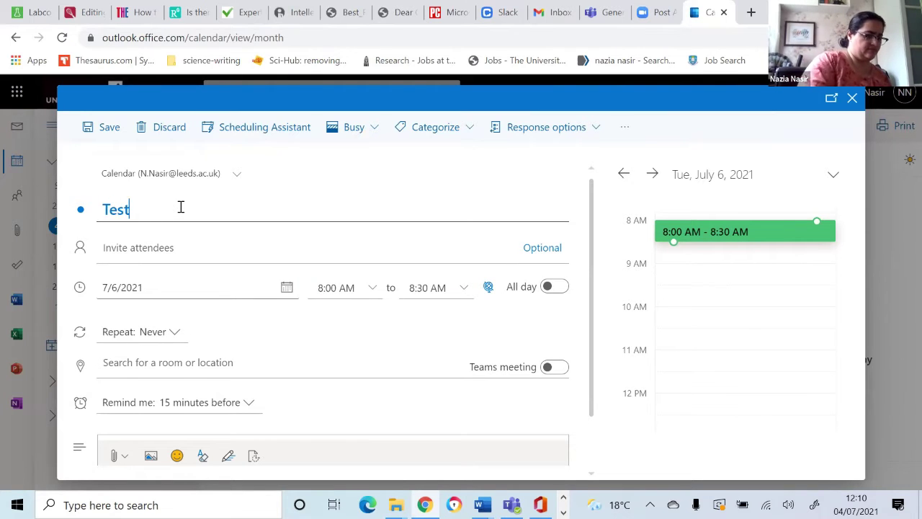
{"action": "type", "text": " meeting"}
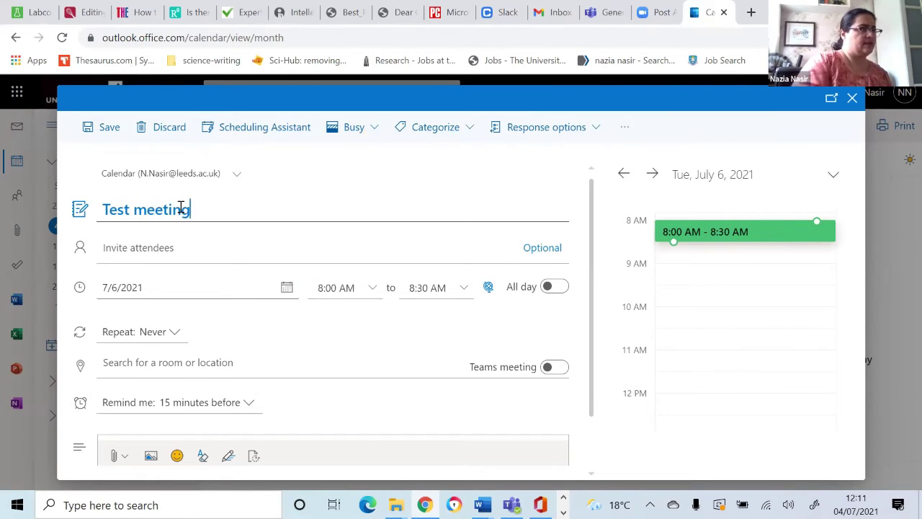
{"action": "left_click", "coordinate": [183, 255]}
{"action": "left_click", "coordinate": [183, 255]}
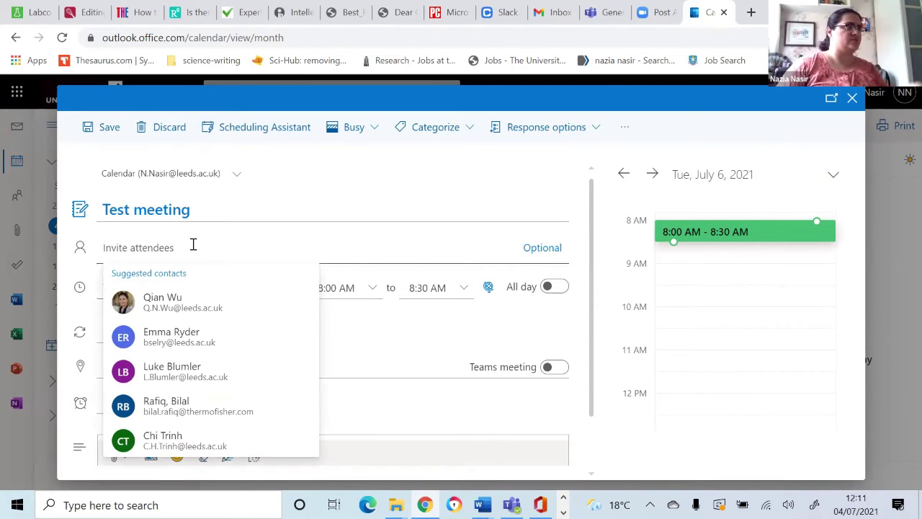
{"action": "left_click", "coordinate": [443, 337]}
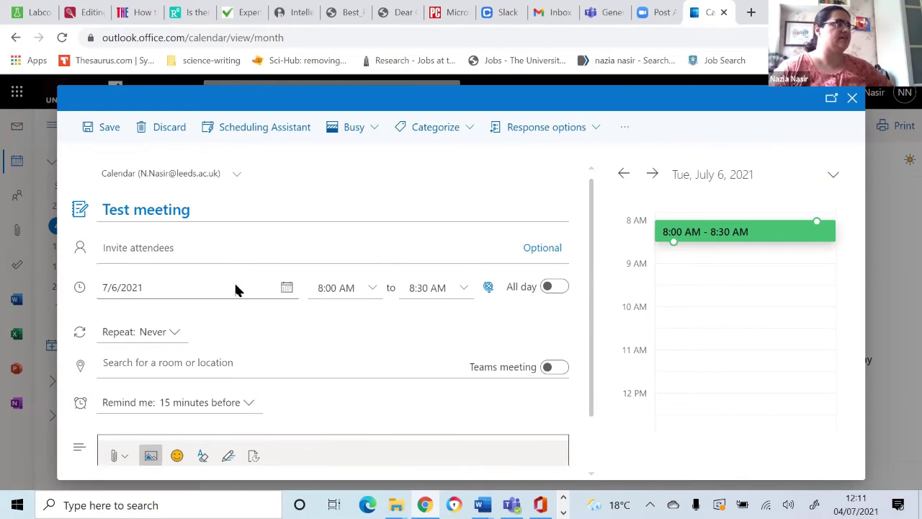
{"action": "scroll", "coordinate": [206, 278], "scroll_direction": "down", "scroll_amount": 2}
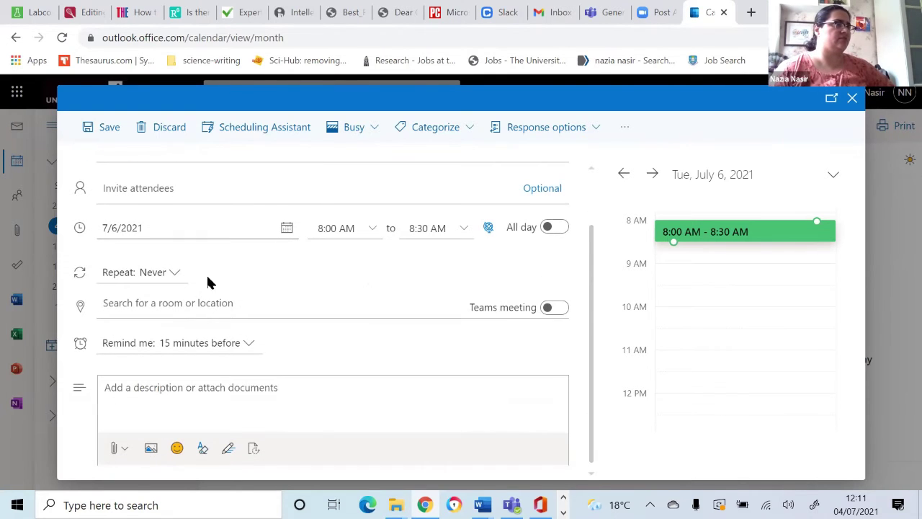
{"action": "left_click", "coordinate": [169, 393]}
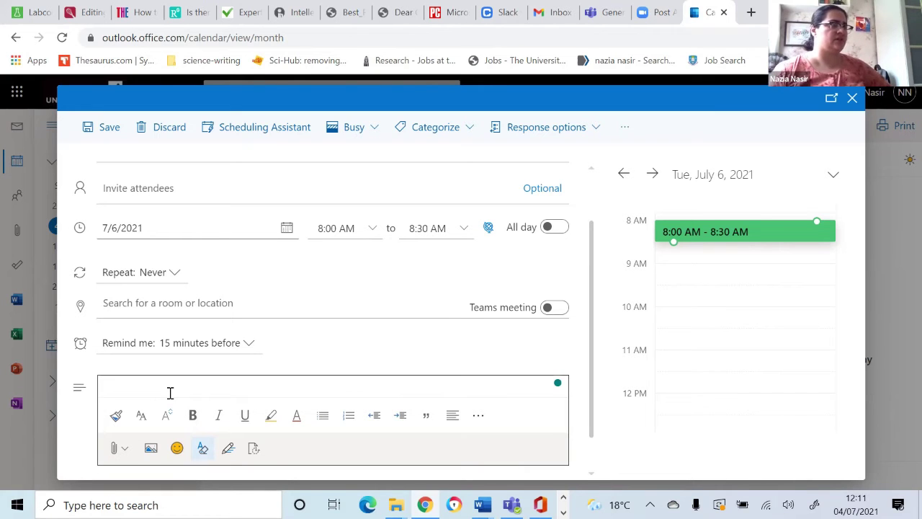
{"action": "left_click", "coordinate": [170, 392]}
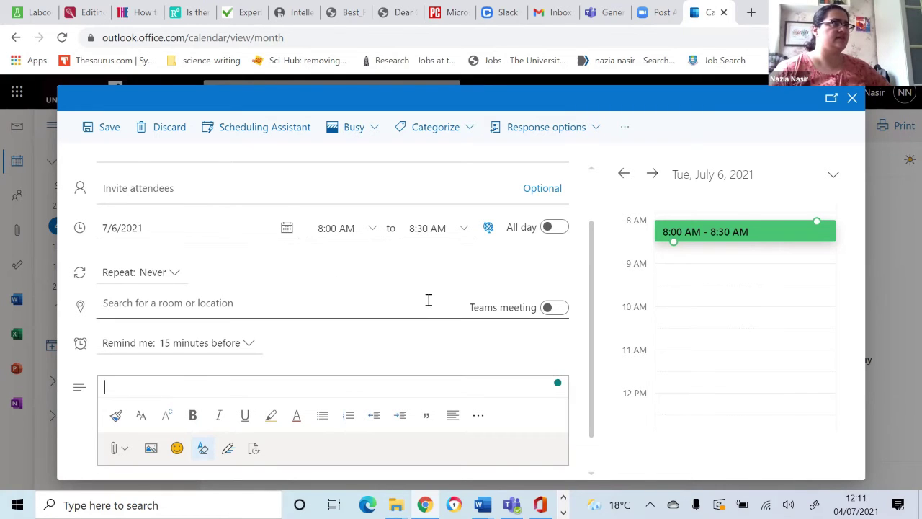
{"action": "scroll", "coordinate": [315, 296], "scroll_direction": "up", "scroll_amount": 2}
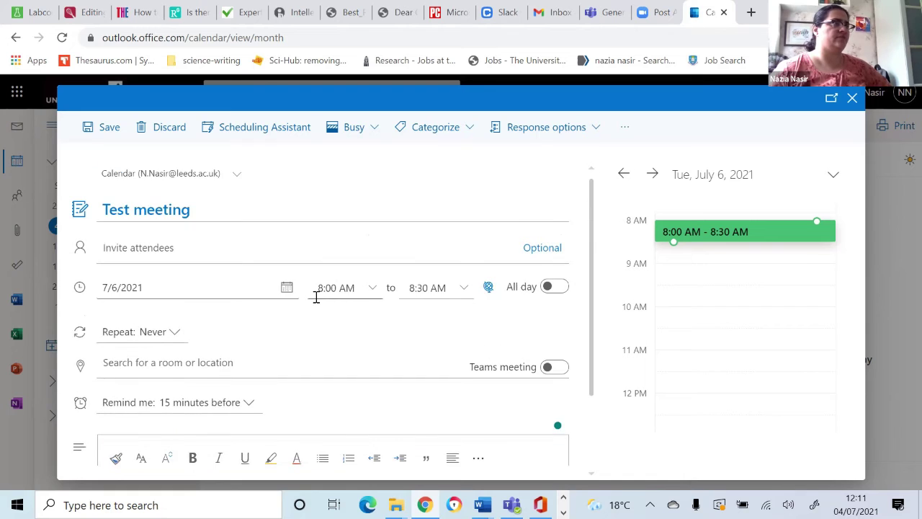
{"action": "left_click", "coordinate": [110, 131]}
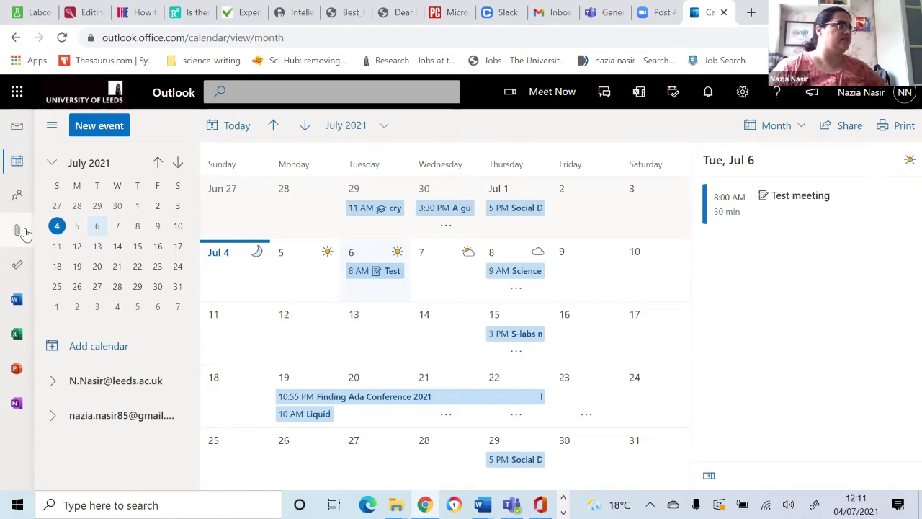
Step: Launch OneDrive from the Microsoft 365 app list using the personal Microsoft account
{"action": "left_click", "coordinate": [17, 92]}
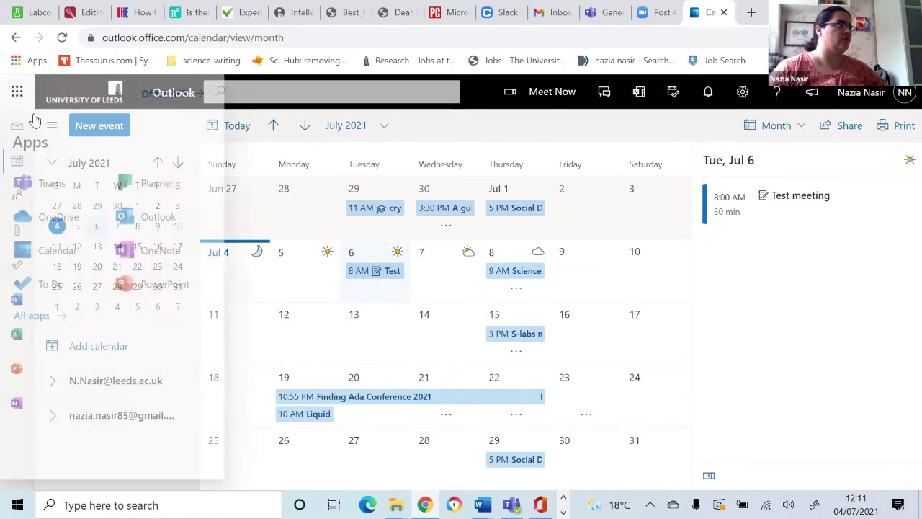
{"action": "left_click", "coordinate": [45, 227]}
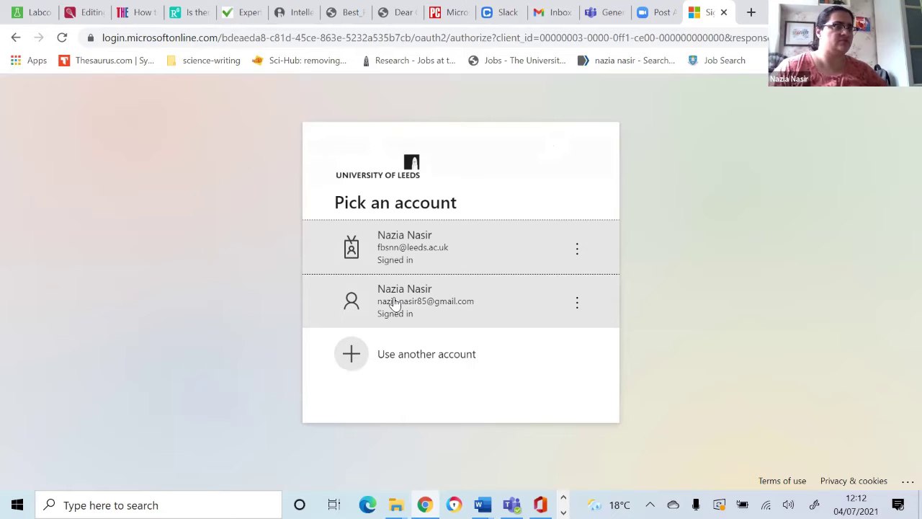
{"action": "left_click", "coordinate": [394, 302]}
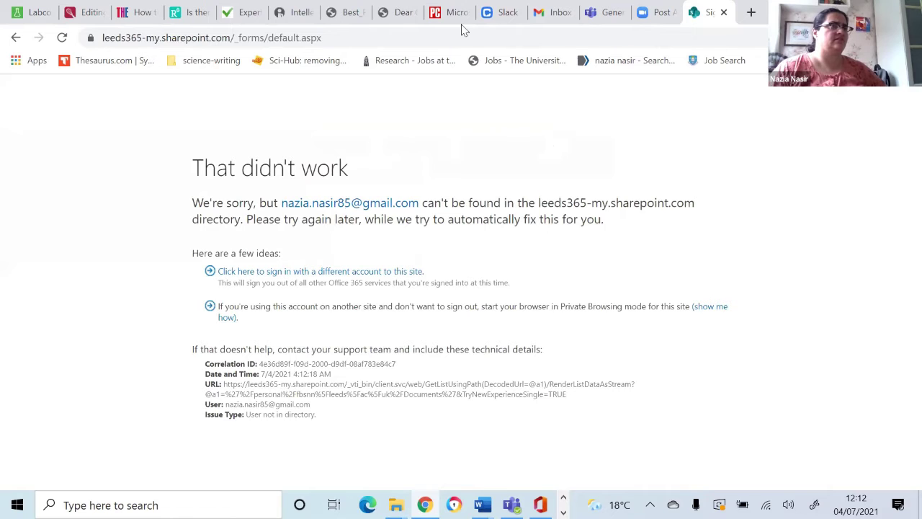
Step: Search the web for 'one drive' from the address bar
{"action": "left_click", "coordinate": [151, 38]}
{"action": "type", "text": "one d"}
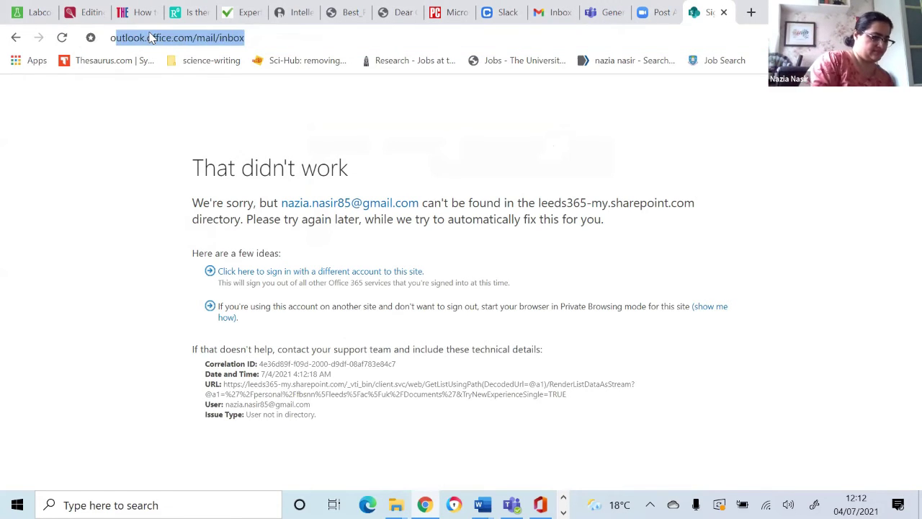
{"action": "type", "text": "rive"}
{"action": "key", "text": "Return"}
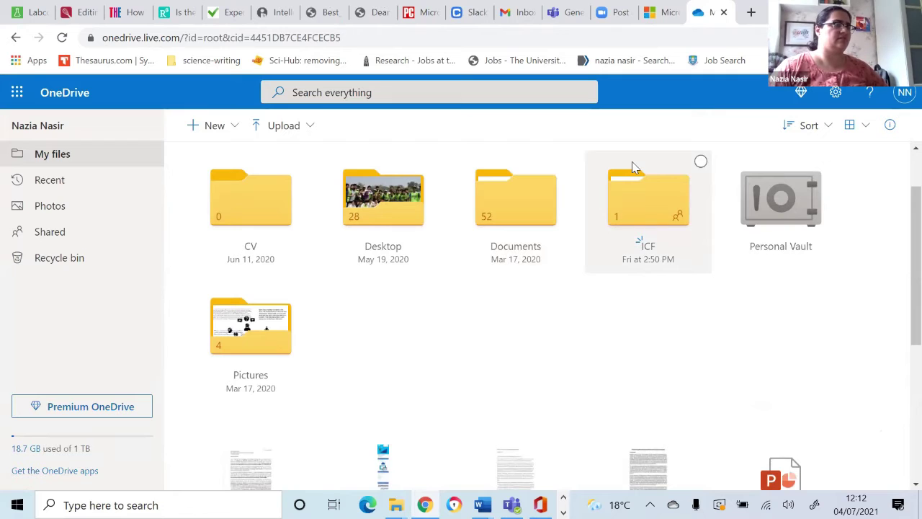
Step: Open the ICF folder and select test-copy.docx for sharing
{"action": "scroll", "coordinate": [598, 421], "scroll_direction": "down", "scroll_amount": 1}
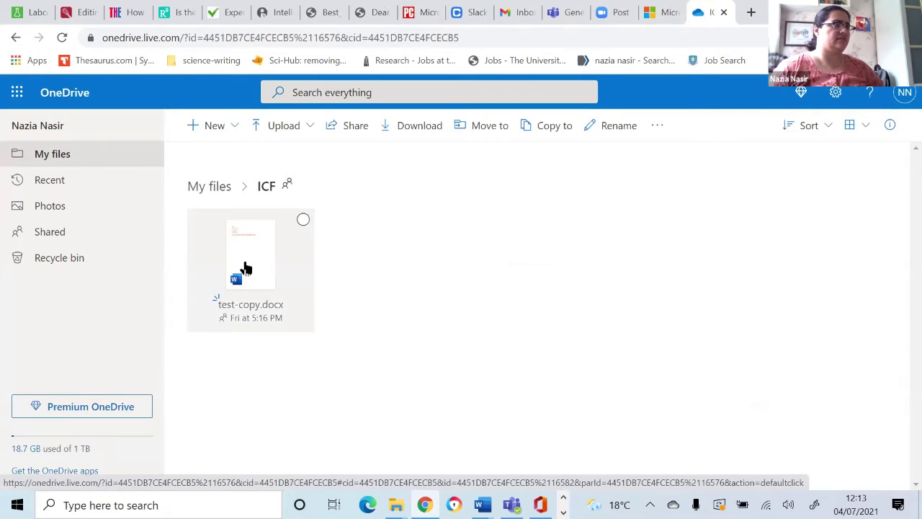
{"action": "left_click", "coordinate": [357, 128]}
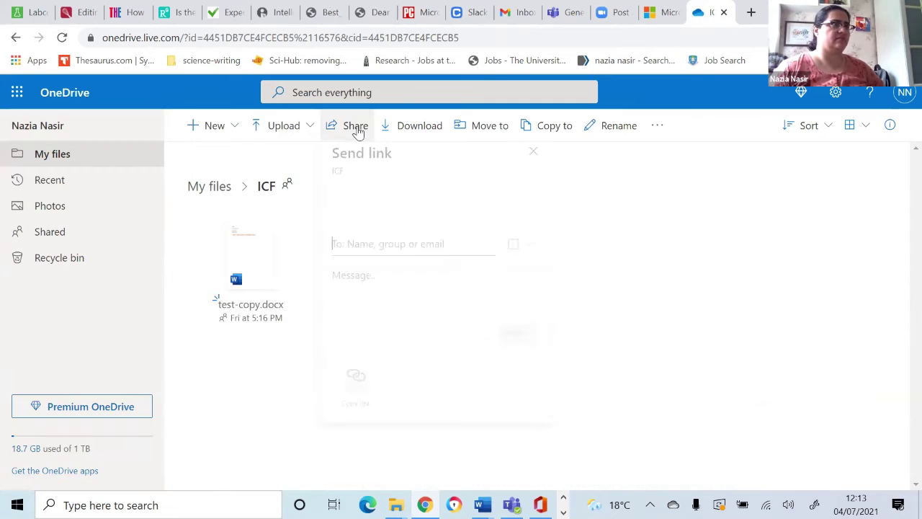
{"action": "left_click", "coordinate": [303, 221]}
{"action": "left_click", "coordinate": [302, 222]}
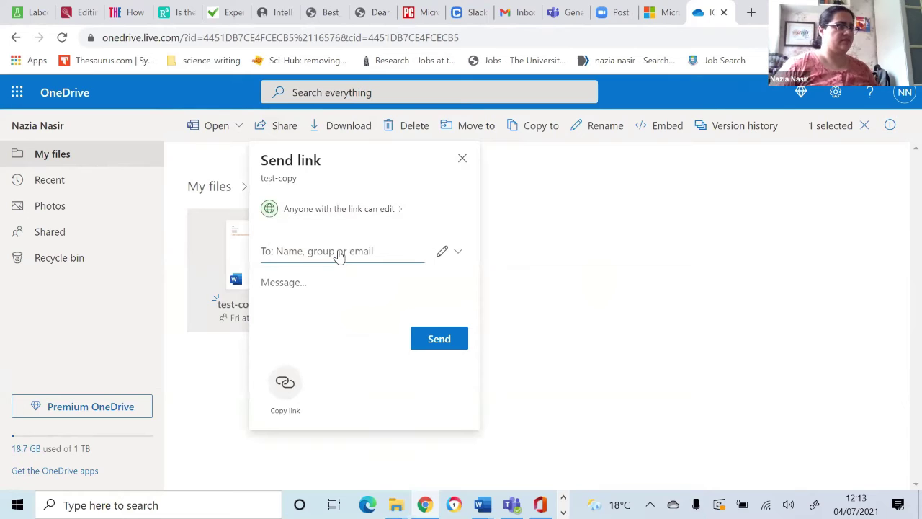
Step: Send the test-copy edit link to two Gmail recipient addresses
{"action": "type", "text": "i"}
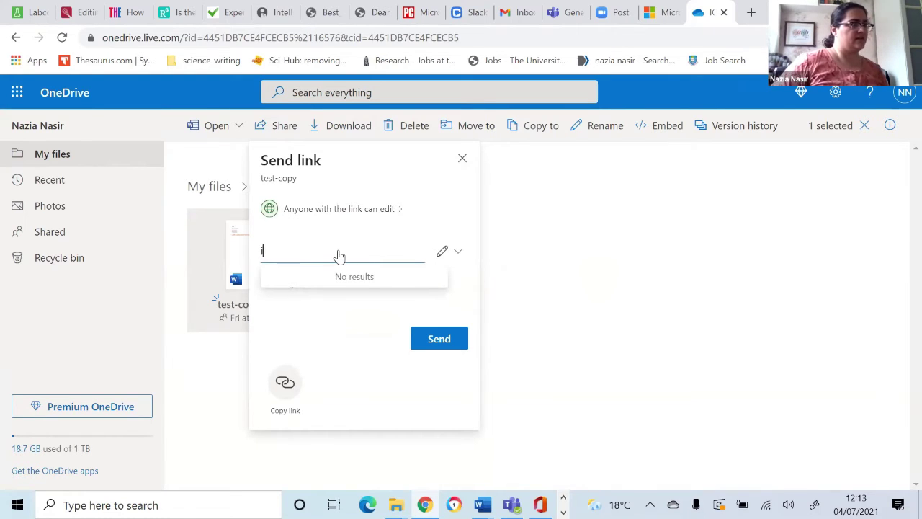
{"action": "key", "text": "BackSpace"}
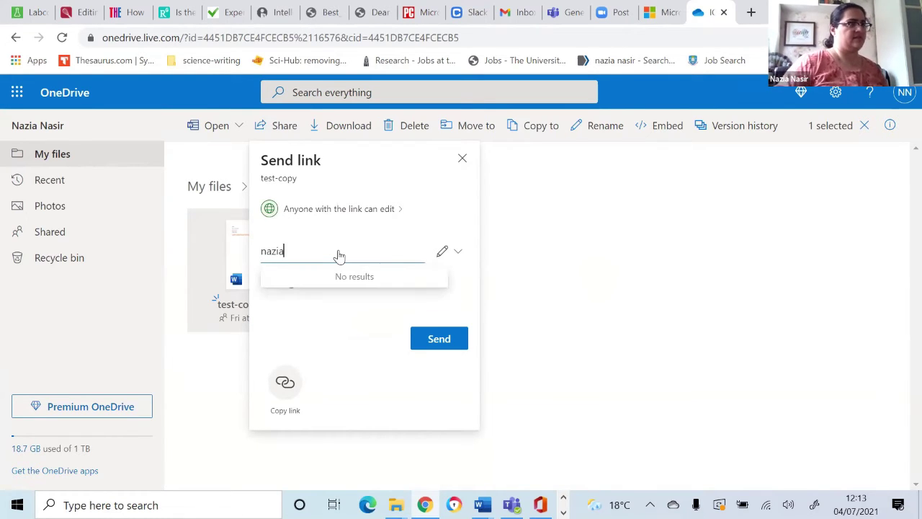
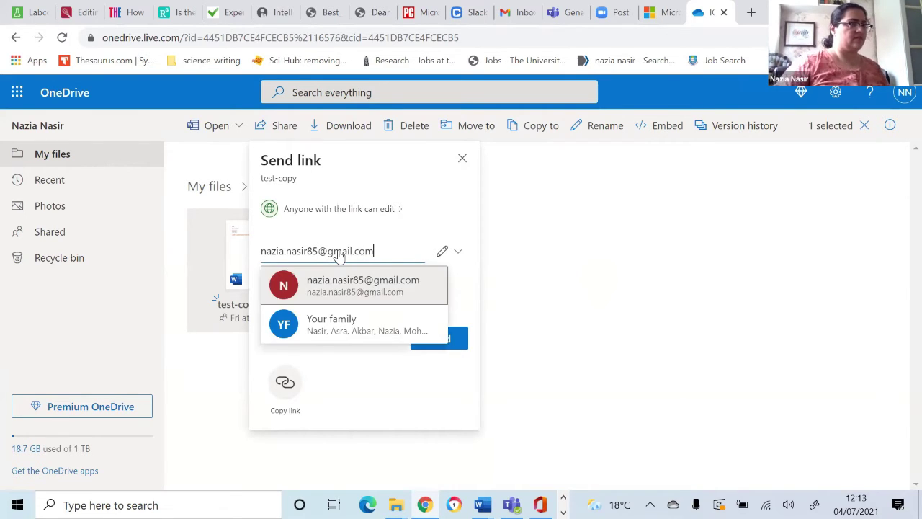
{"action": "left_click", "coordinate": [361, 285]}
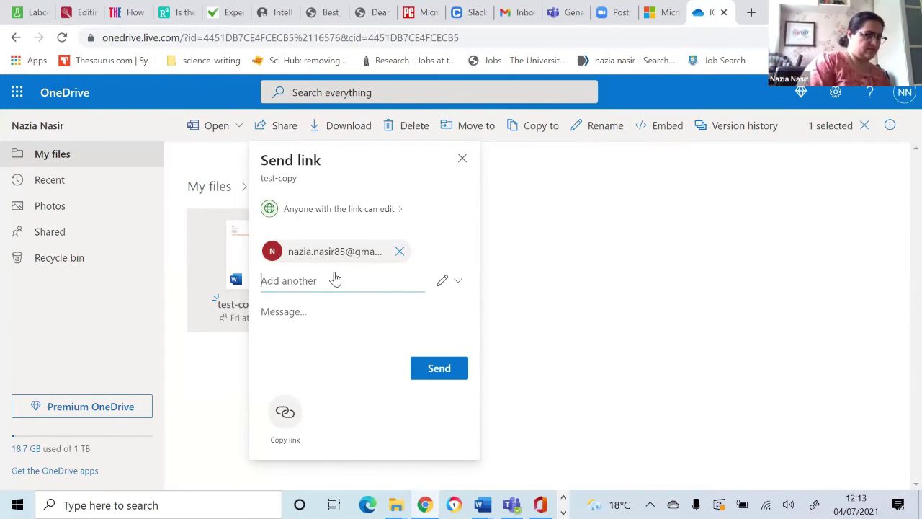
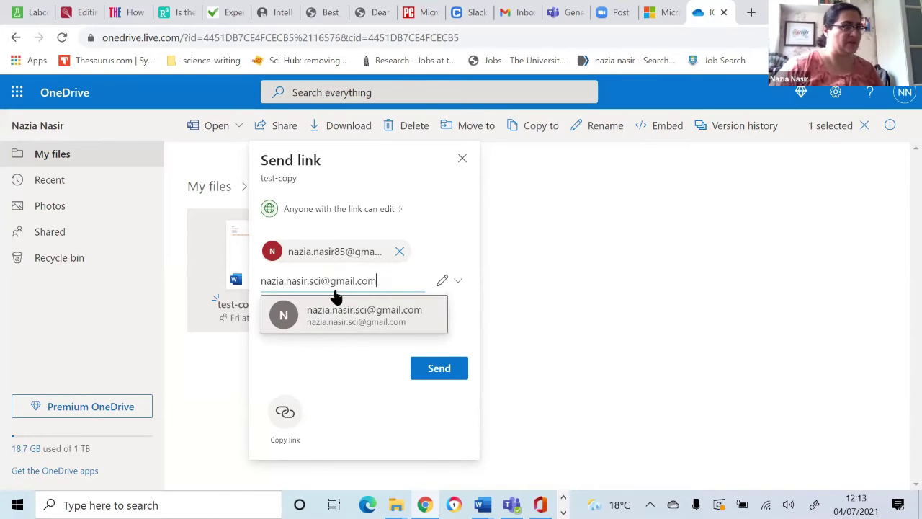
{"action": "left_click", "coordinate": [339, 320]}
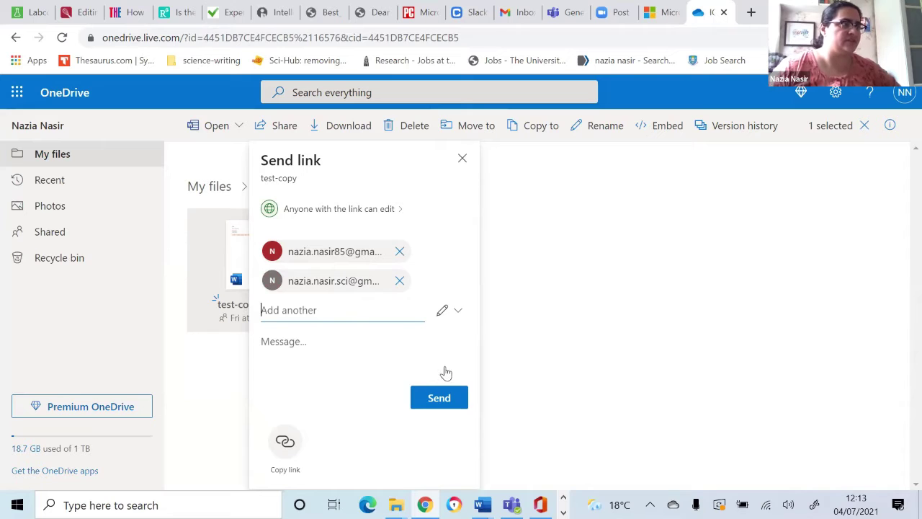
{"action": "left_click", "coordinate": [442, 397]}
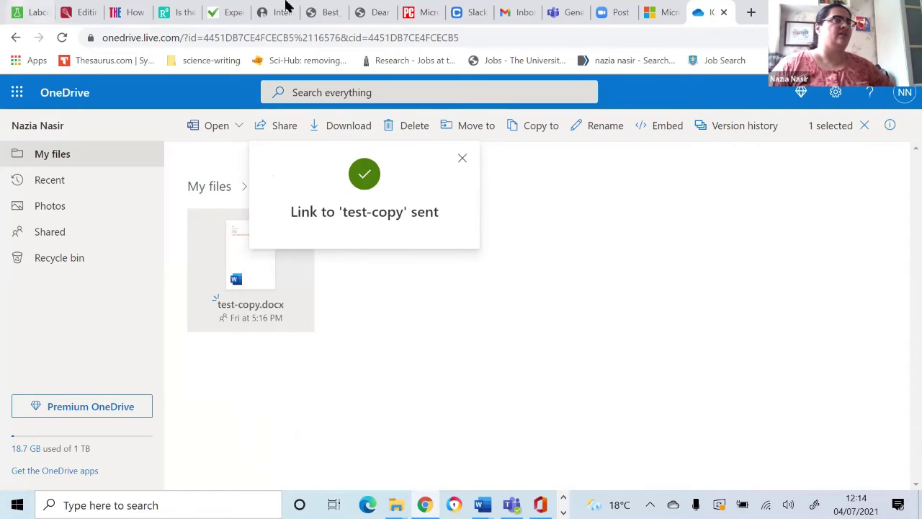
{"action": "left_click", "coordinate": [525, 11]}
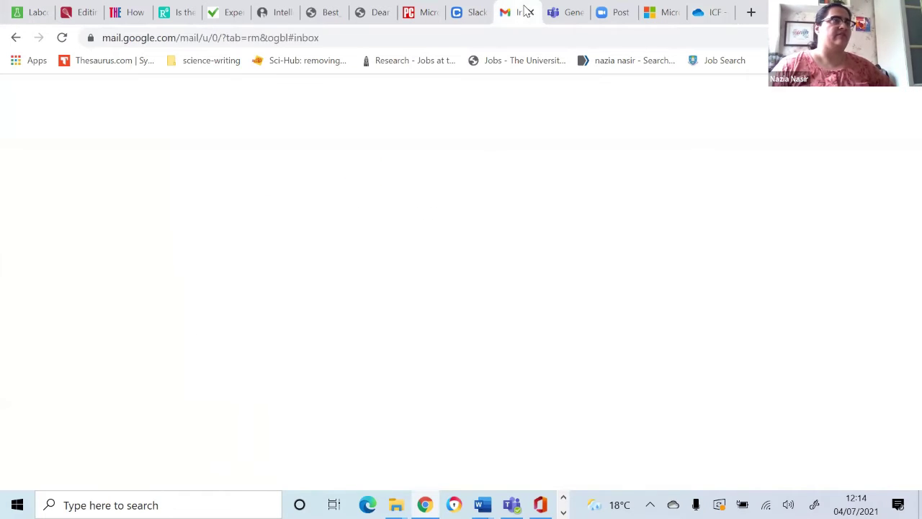
Step: Switch to the other Google account and scroll its inbox for the sharing notification emails
{"action": "left_click", "coordinate": [901, 102]}
{"action": "left_click", "coordinate": [756, 224]}
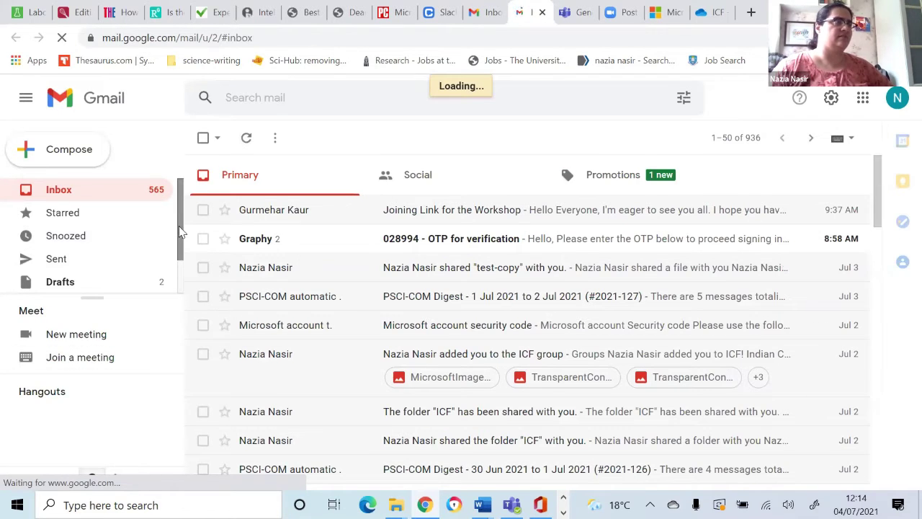
{"action": "scroll", "coordinate": [174, 243], "scroll_direction": "down", "scroll_amount": 1}
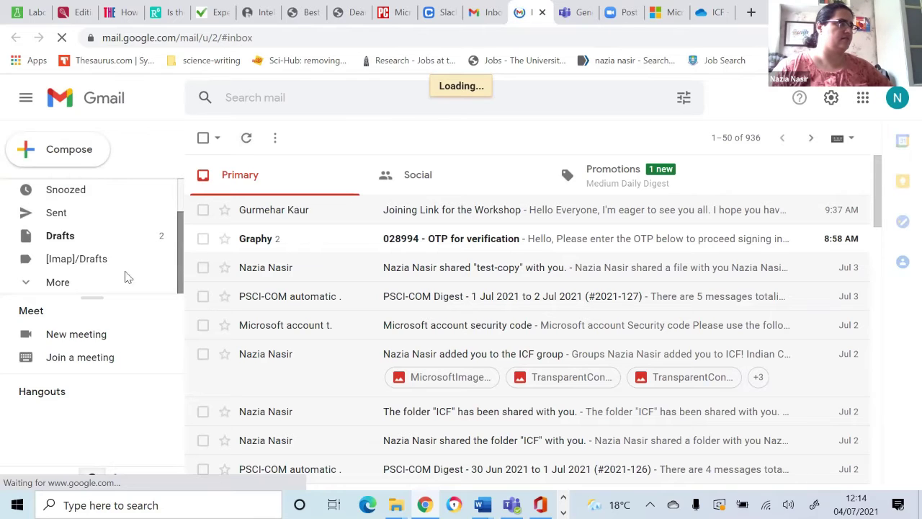
{"action": "left_click", "coordinate": [85, 282]}
{"action": "scroll", "coordinate": [85, 282], "scroll_direction": "down", "scroll_amount": 3}
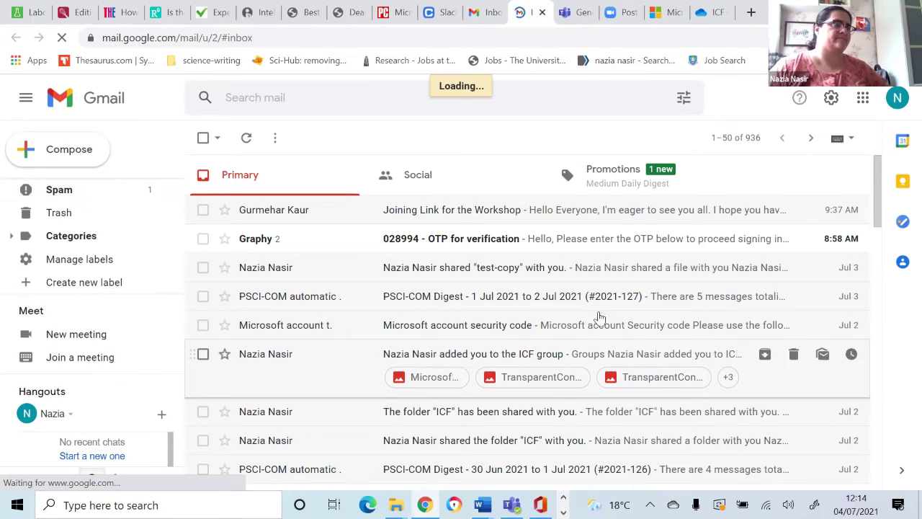
{"action": "scroll", "coordinate": [469, 319], "scroll_direction": "down", "scroll_amount": 2}
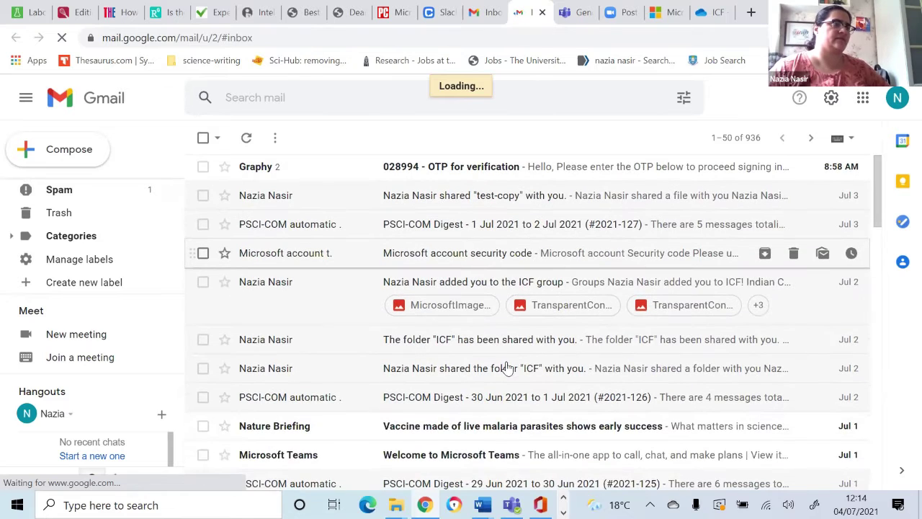
{"action": "scroll", "coordinate": [507, 367], "scroll_direction": "down", "scroll_amount": 1}
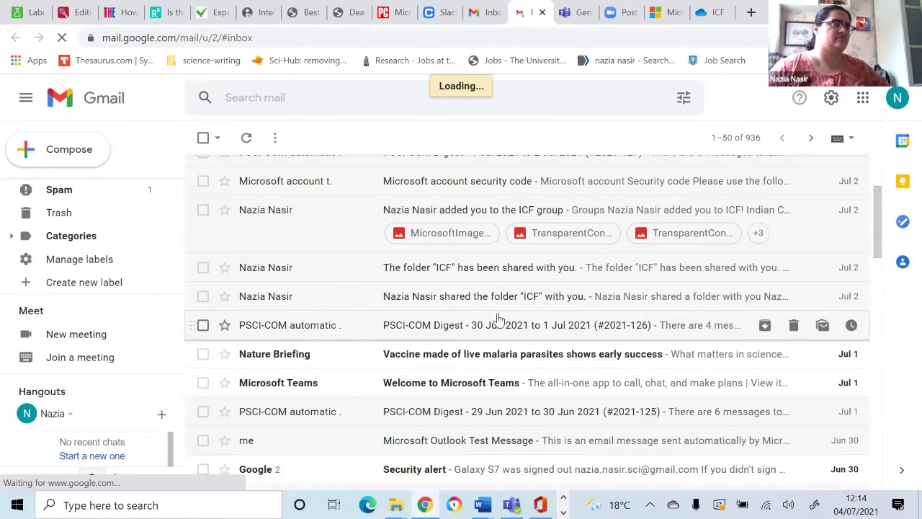
{"action": "scroll", "coordinate": [499, 318], "scroll_direction": "up", "scroll_amount": 3}
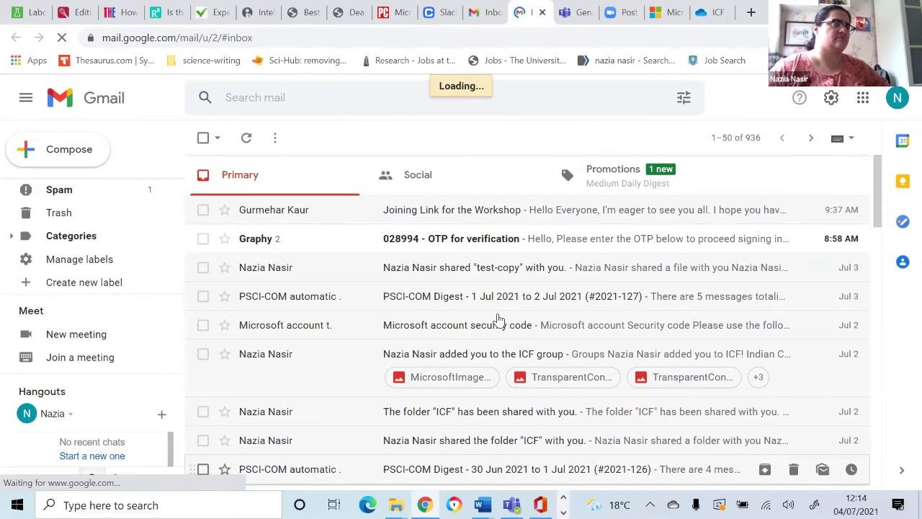
{"action": "scroll", "coordinate": [499, 317], "scroll_direction": "down", "scroll_amount": 2}
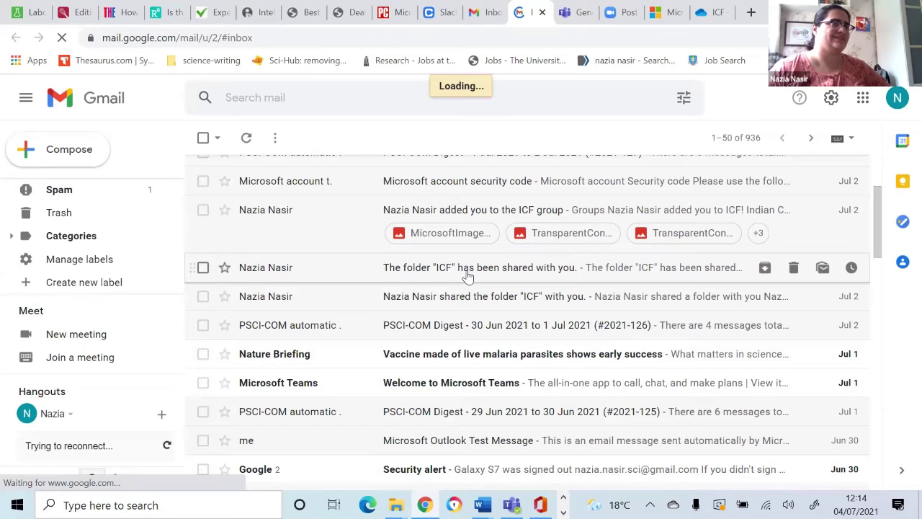
Step: Check the Spam folder, then return to the Inbox and refresh it
{"action": "left_click", "coordinate": [59, 189]}
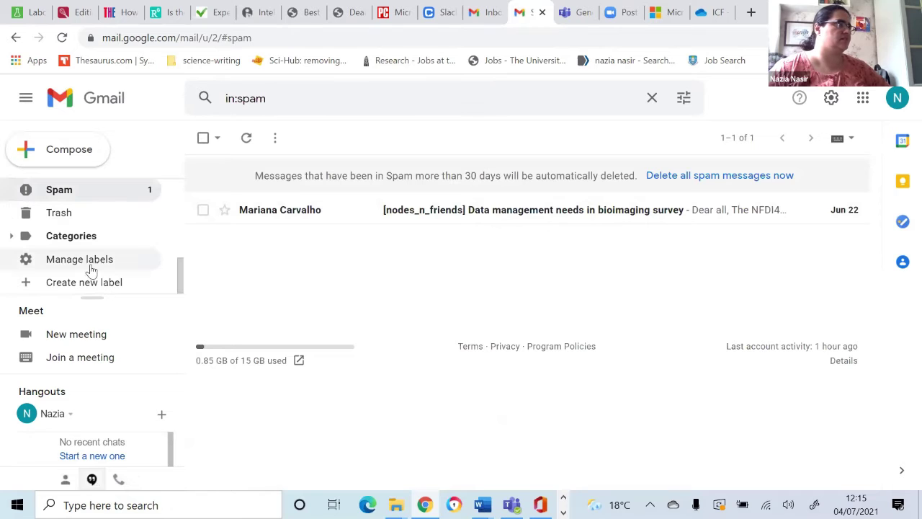
{"action": "scroll", "coordinate": [87, 238], "scroll_direction": "up", "scroll_amount": 3}
{"action": "left_click", "coordinate": [85, 191]}
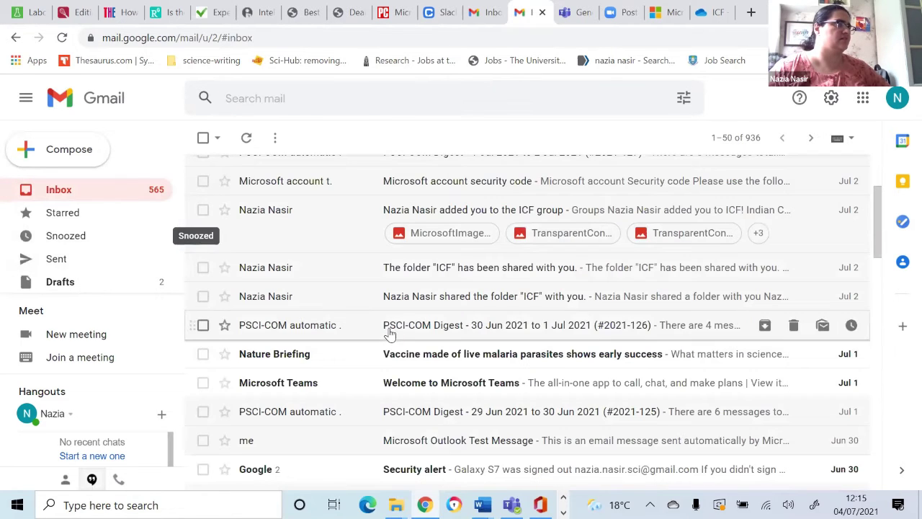
{"action": "scroll", "coordinate": [325, 274], "scroll_direction": "up", "scroll_amount": 2}
{"action": "left_click", "coordinate": [247, 138]}
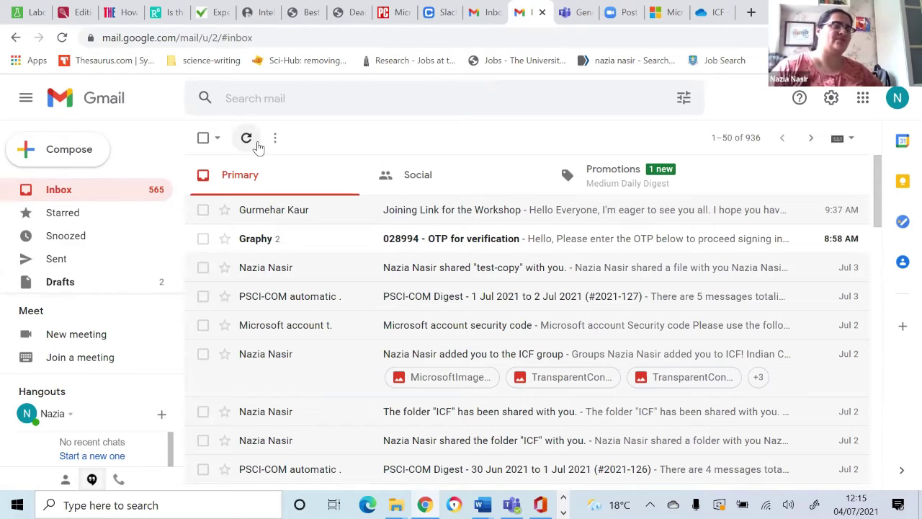
Step: Find and open the 'The folder "ICF" has been shared with you' email
{"action": "scroll", "coordinate": [736, 186], "scroll_direction": "down", "scroll_amount": 2}
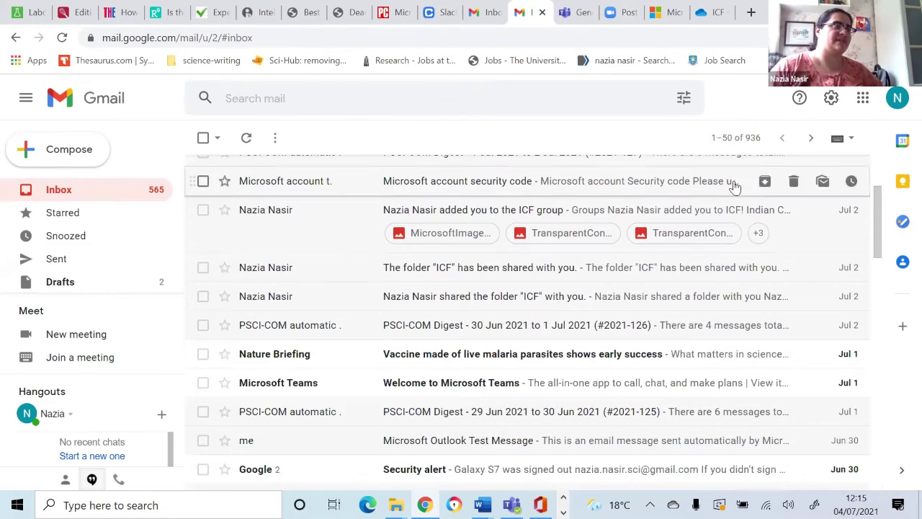
{"action": "scroll", "coordinate": [736, 186], "scroll_direction": "up", "scroll_amount": 2}
{"action": "scroll", "coordinate": [735, 186], "scroll_direction": "down", "scroll_amount": 2}
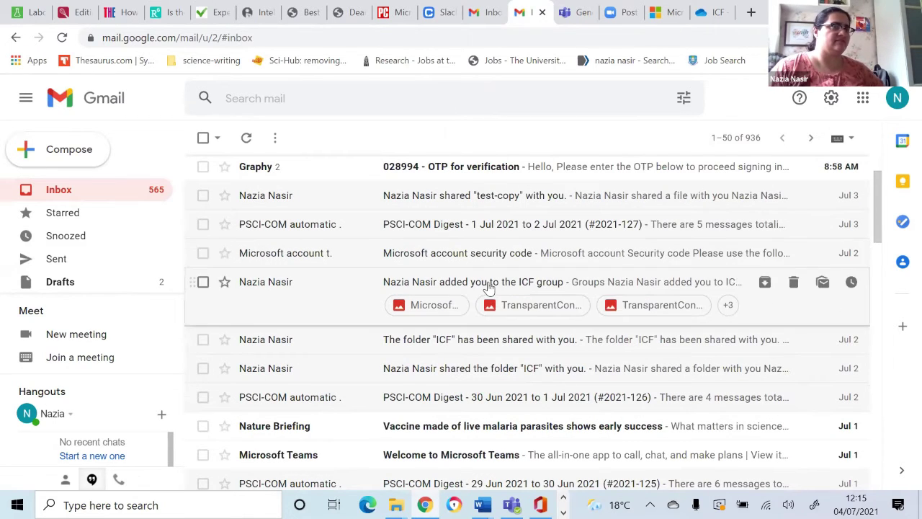
{"action": "scroll", "coordinate": [488, 286], "scroll_direction": "down", "scroll_amount": 1}
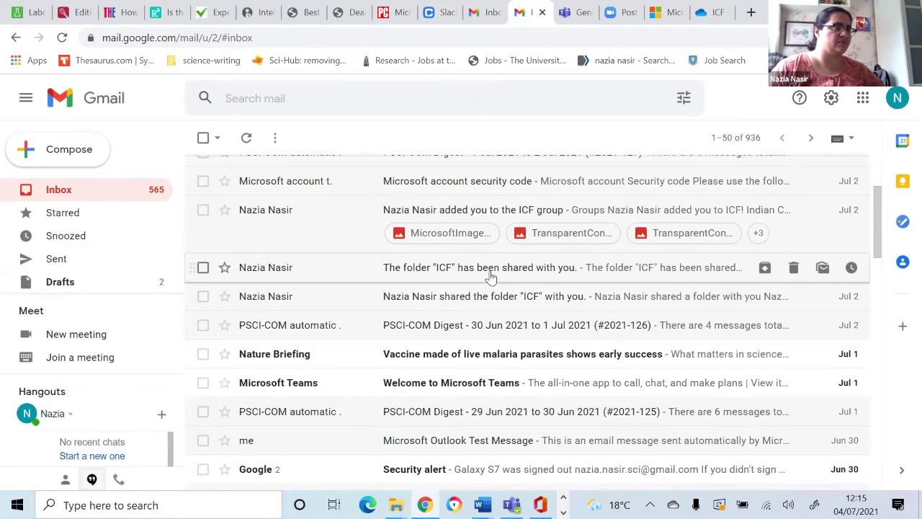
{"action": "scroll", "coordinate": [489, 276], "scroll_direction": "down", "scroll_amount": 2}
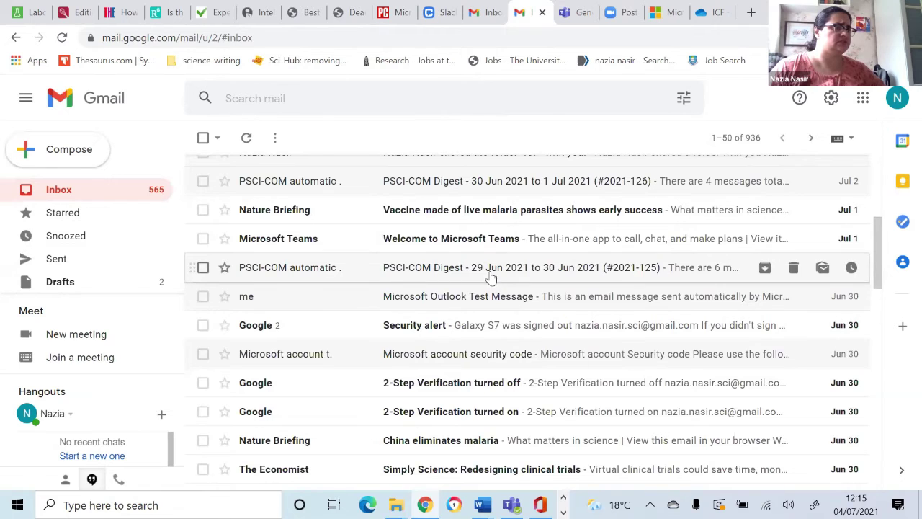
{"action": "scroll", "coordinate": [483, 284], "scroll_direction": "up", "scroll_amount": 2}
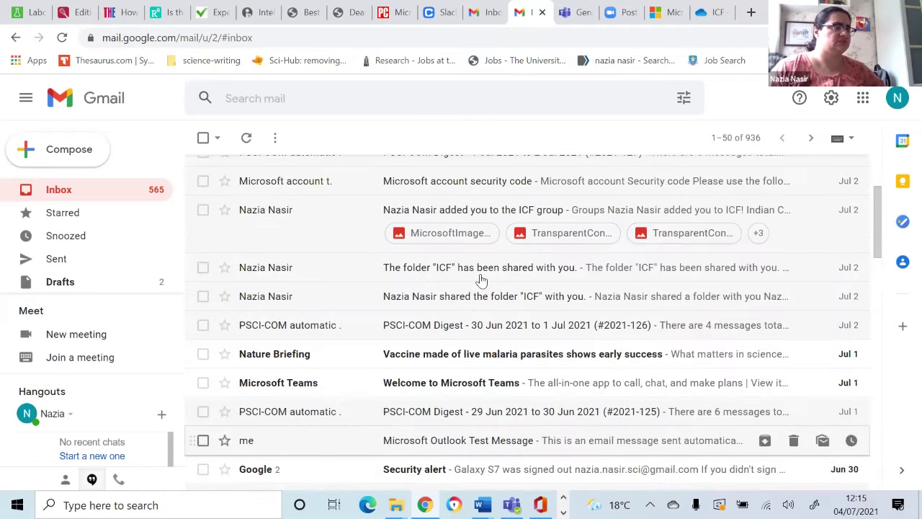
{"action": "left_click", "coordinate": [481, 277]}
Step: Open the shared ICF folder from the email and launch test-copy.docx in Word for the web
{"action": "scroll", "coordinate": [510, 259], "scroll_direction": "down", "scroll_amount": 2}
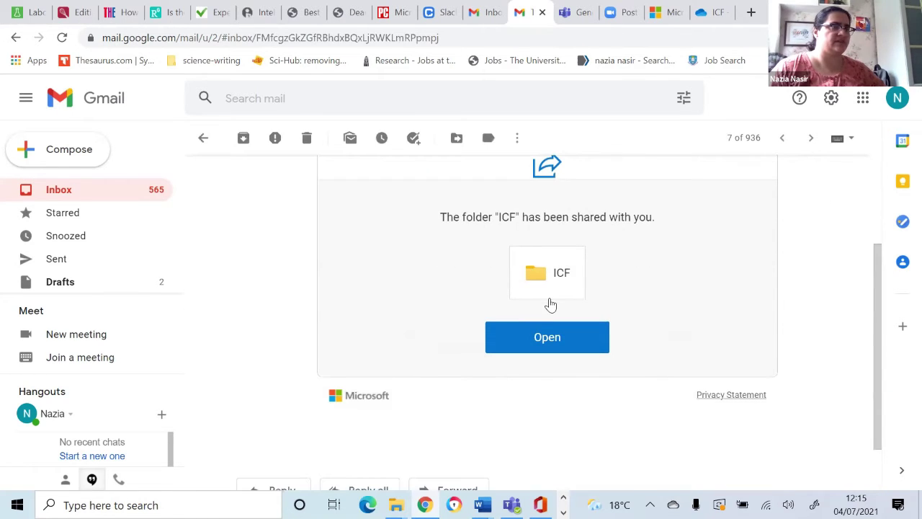
{"action": "left_click", "coordinate": [548, 338]}
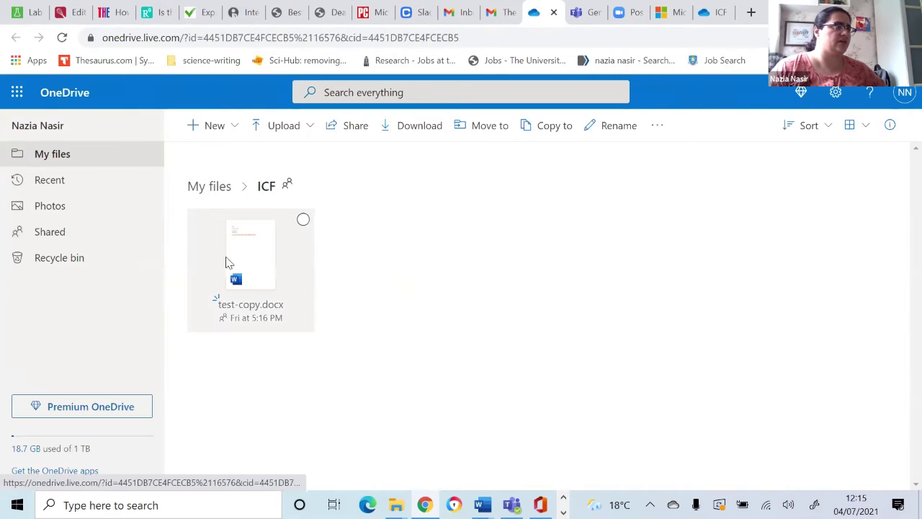
{"action": "left_click", "coordinate": [256, 263]}
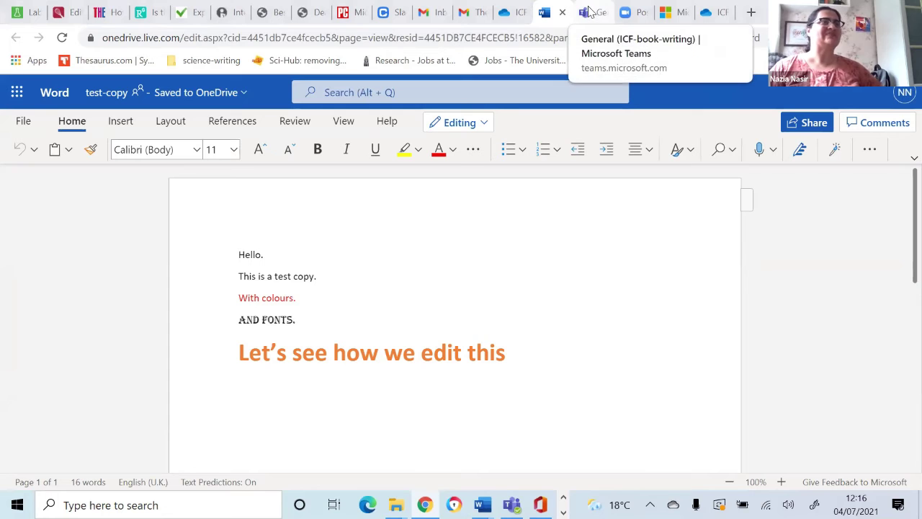
Step: In Teams, go from Meetings back to the ICF-book-writing General channel files
{"action": "left_click", "coordinate": [589, 11]}
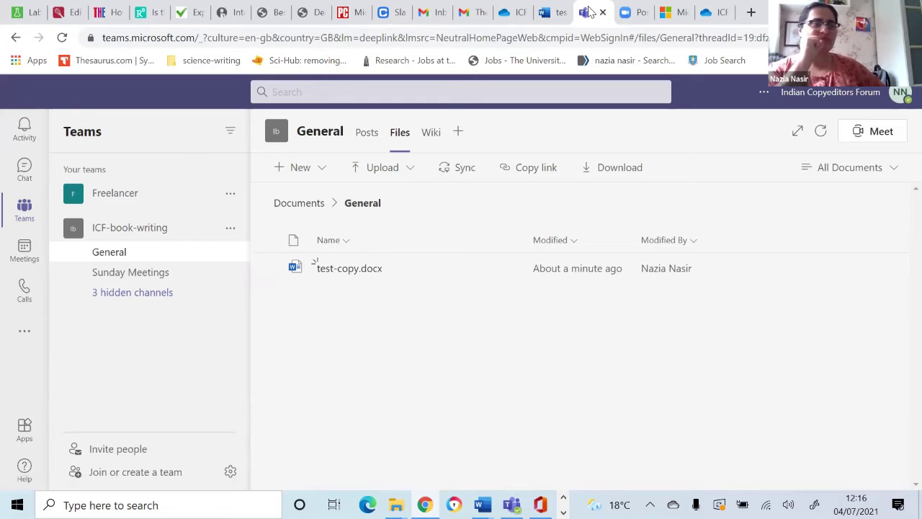
{"action": "left_click", "coordinate": [29, 251]}
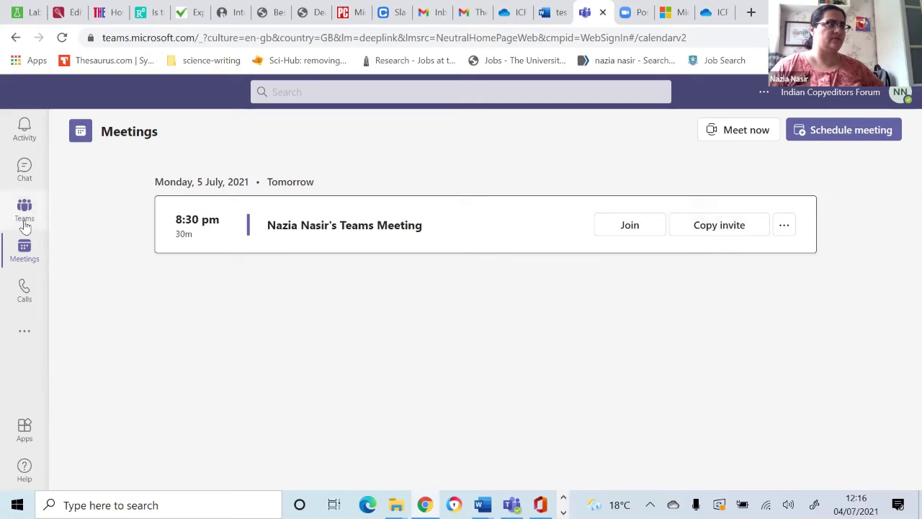
{"action": "left_click", "coordinate": [24, 223]}
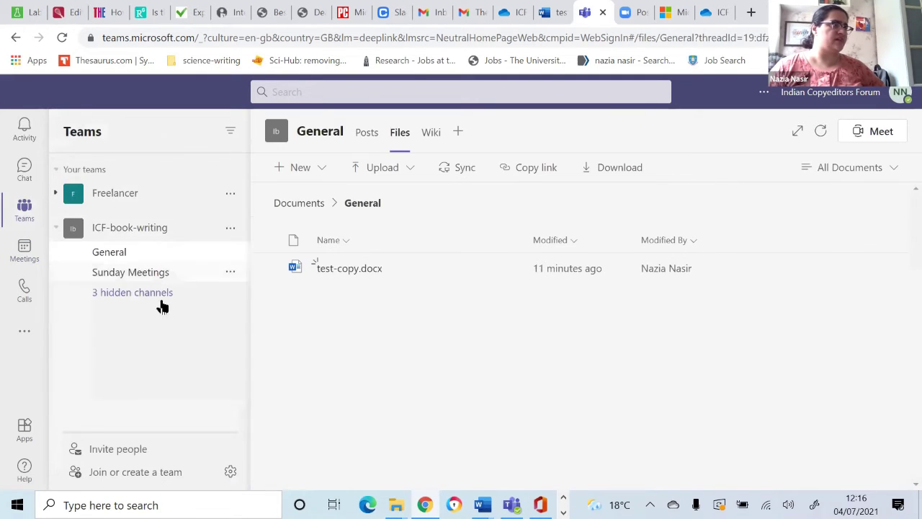
Step: Open the hidden Planning channel, start then cancel a meeting there, and raise the volume
{"action": "left_click", "coordinate": [216, 296]}
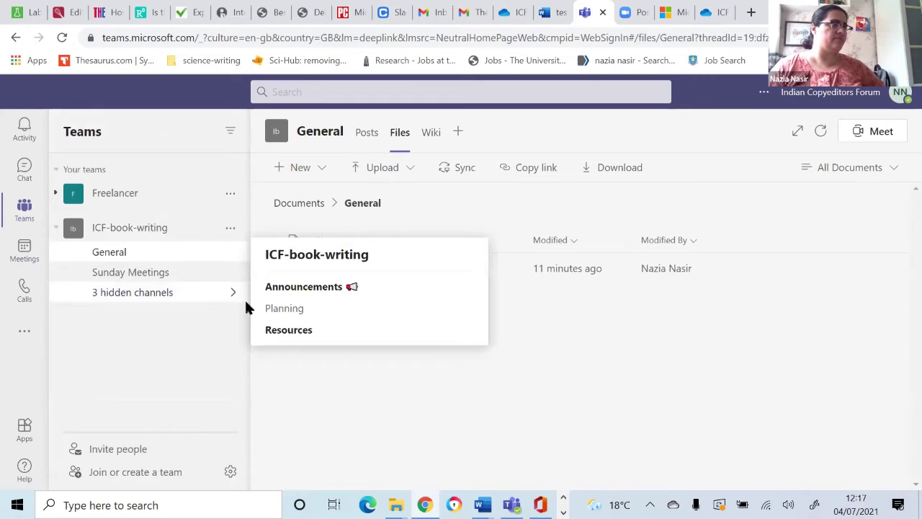
{"action": "left_click", "coordinate": [274, 313]}
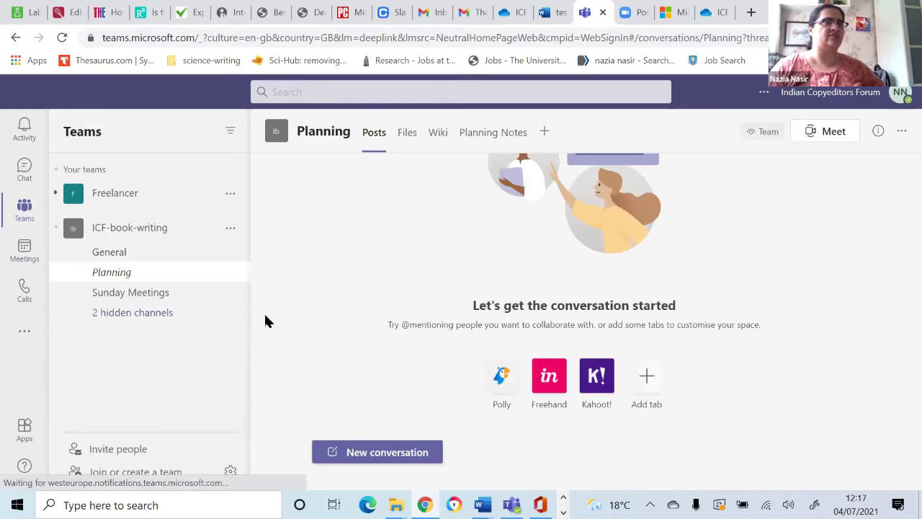
{"action": "left_click", "coordinate": [827, 135]}
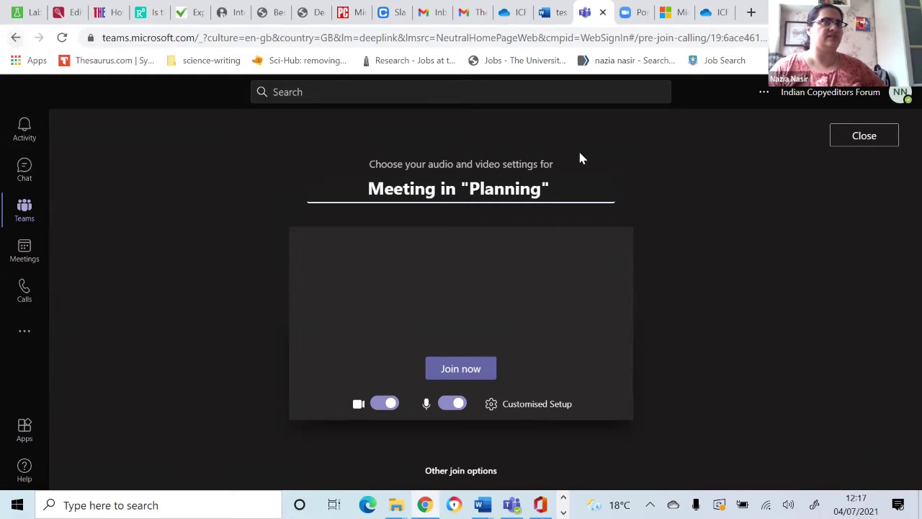
{"action": "left_click", "coordinate": [880, 144]}
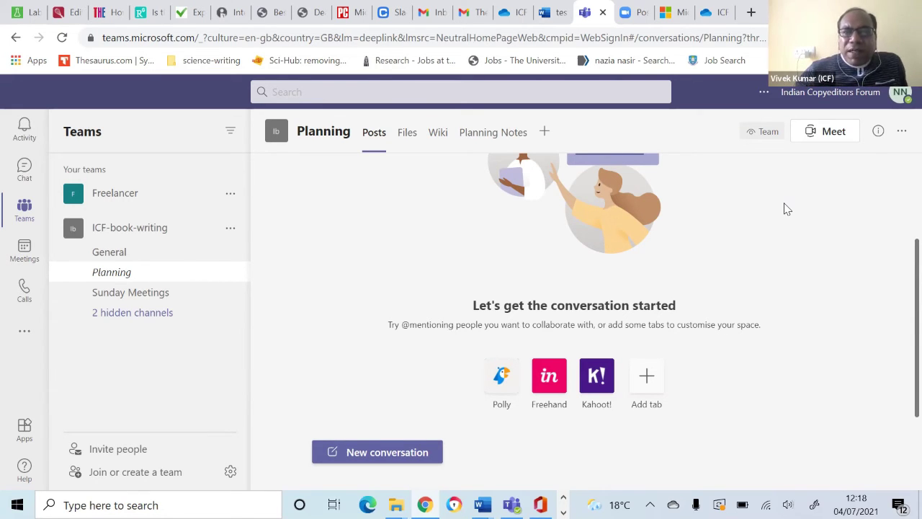
{"action": "key", "text": "XF86AudioRaiseVolume"}
{"action": "key", "text": "XF86AudioRaiseVolume"}
{"action": "key", "text": "XF86AudioRaiseVolume"}
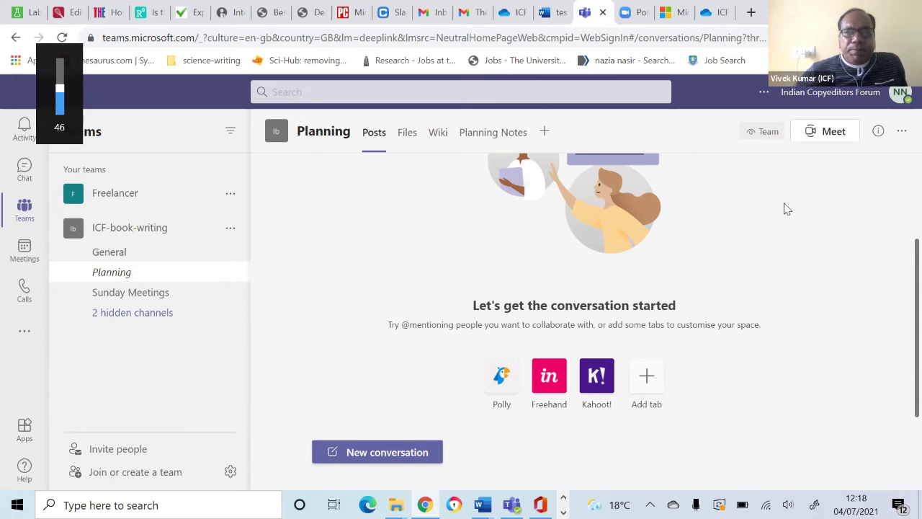
{"action": "key", "text": "XF86AudioRaiseVolume"}
{"action": "key", "text": "XF86AudioRaiseVolume"}
{"action": "key", "text": "XF86AudioRaiseVolume"}
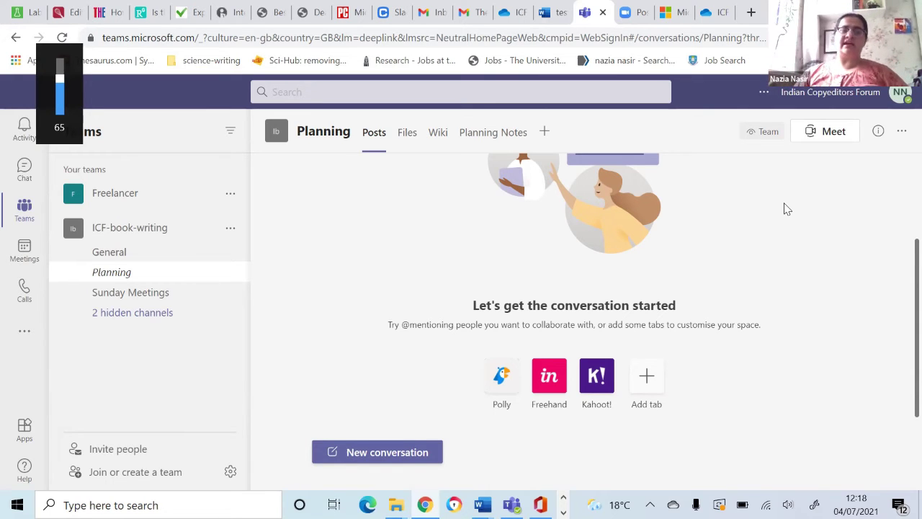